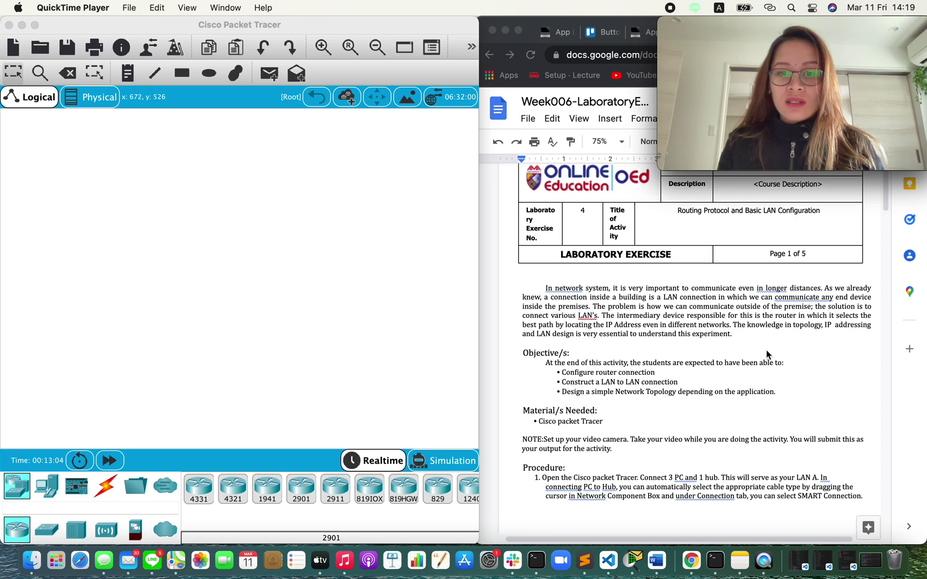
- Place three PCs side by side in a row in the lower part of the workspace for LAN A
scroll(767, 354, down, 1)
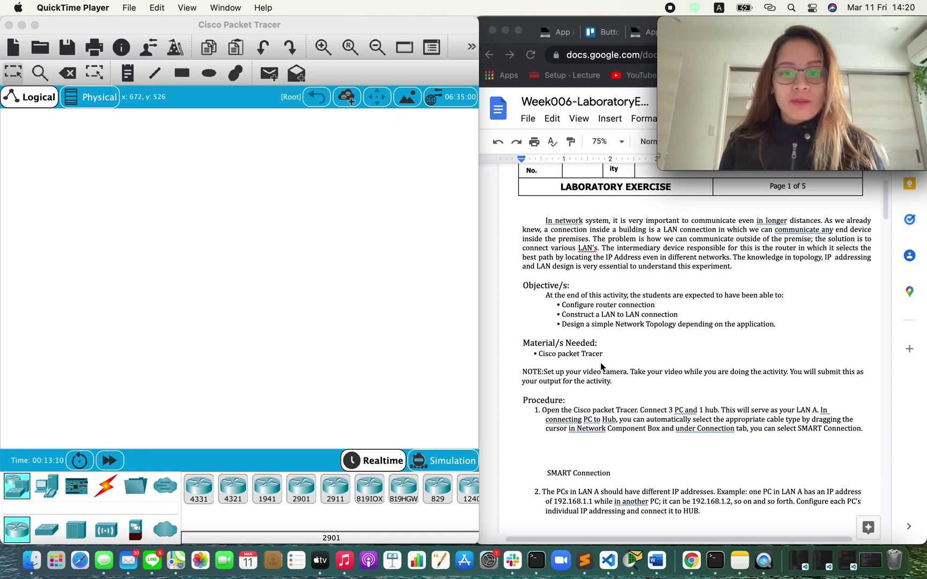
scroll(600, 362, down, 1)
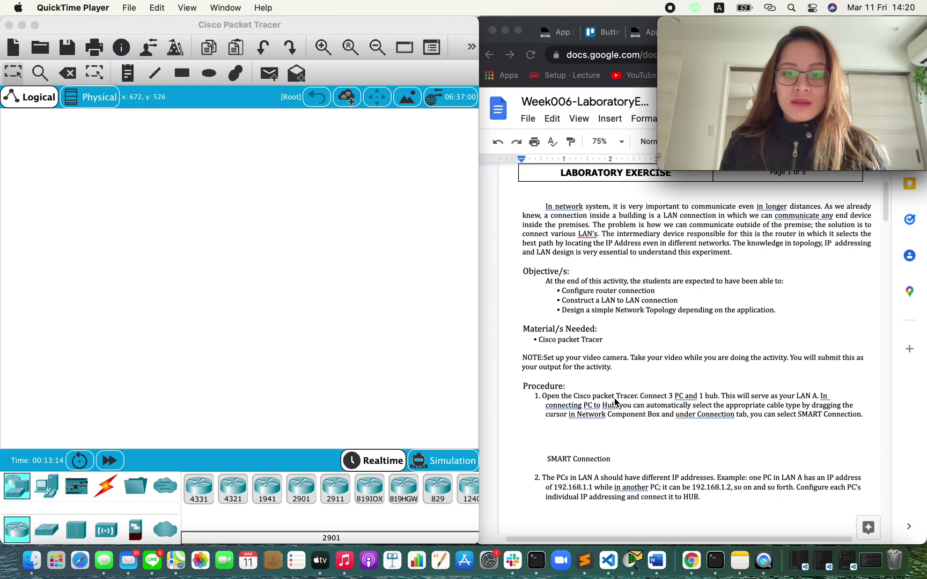
scroll(615, 401, down, 4)
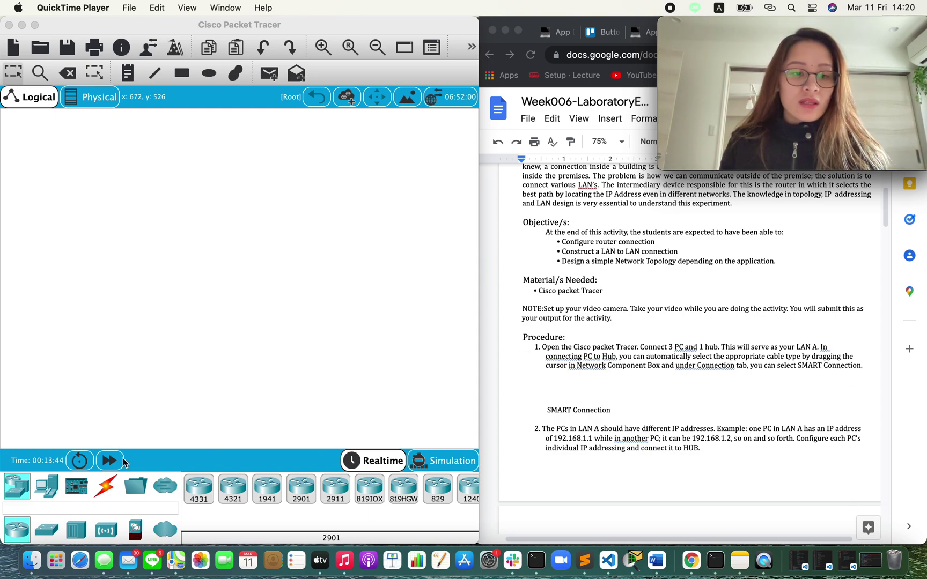
click(52, 488)
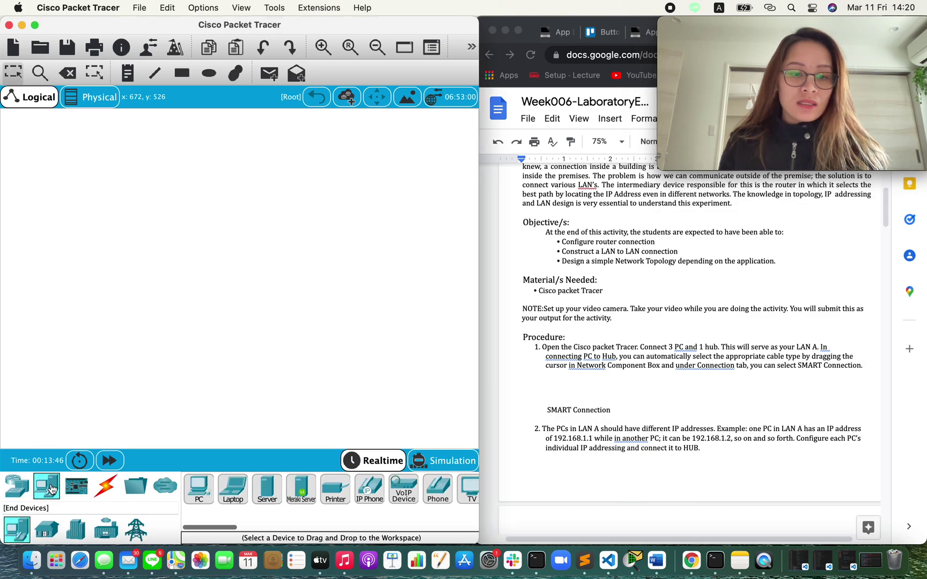
drag(199, 488, 85, 337)
drag(208, 489, 146, 348)
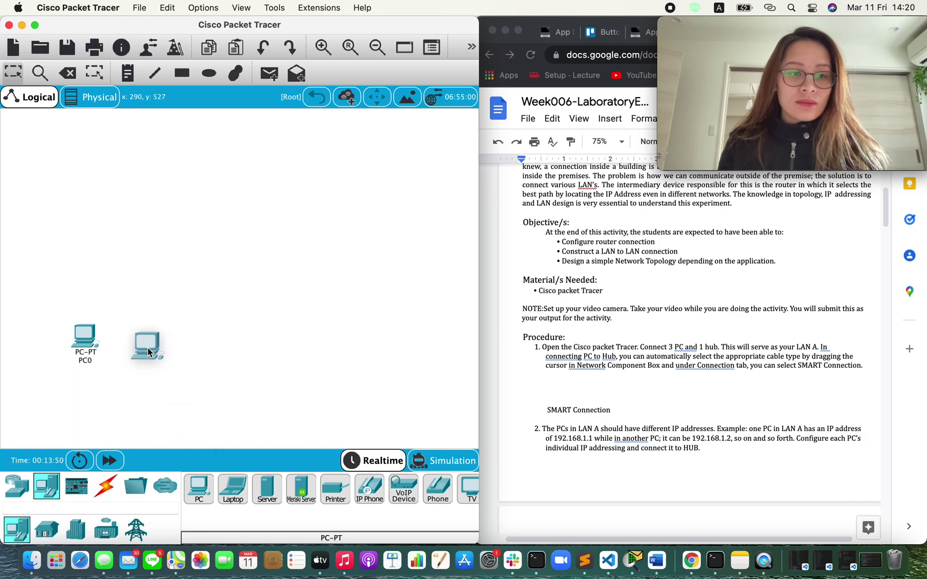
drag(210, 491, 213, 360)
drag(146, 348, 146, 340)
drag(213, 357, 211, 341)
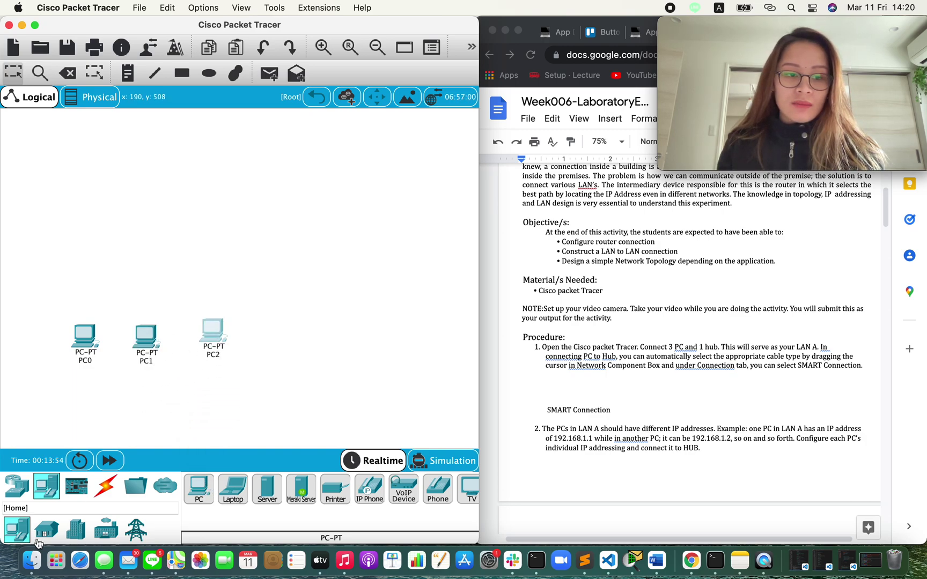
- Place a PT-Hub in the workspace above the middle PC
click(16, 485)
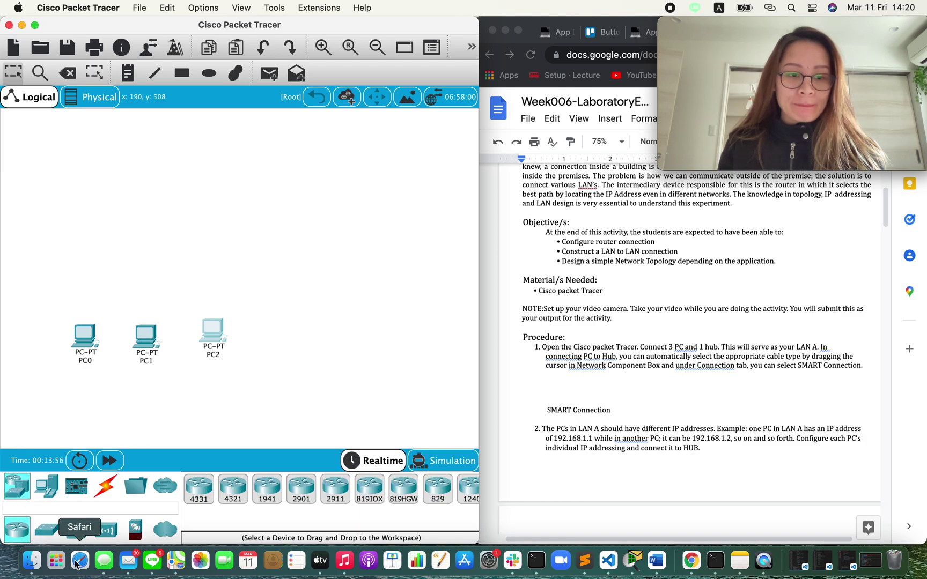
click(76, 530)
drag(208, 496, 147, 213)
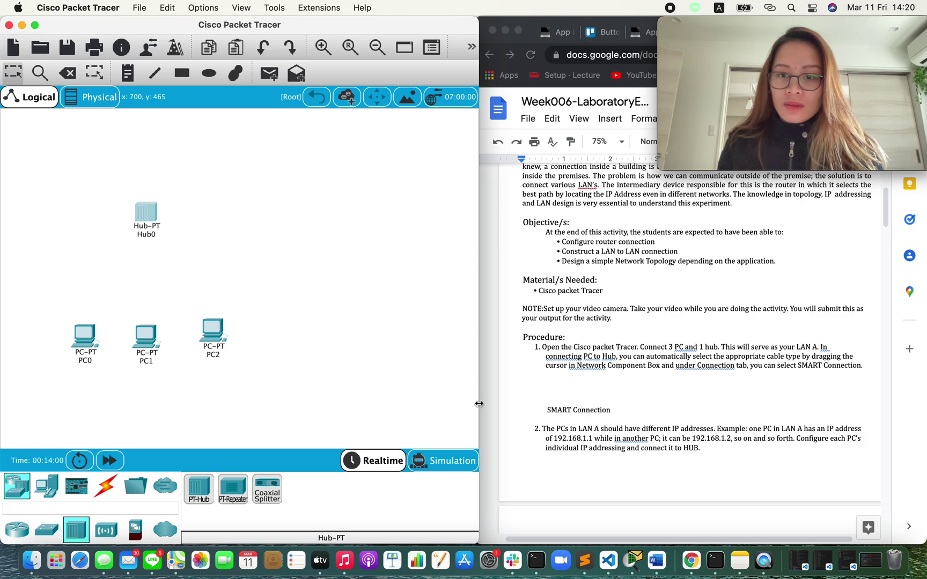
- Connect PC0, PC1 and PC2 to Hub0 using the automatically chosen connection type
scroll(653, 381, down, 2)
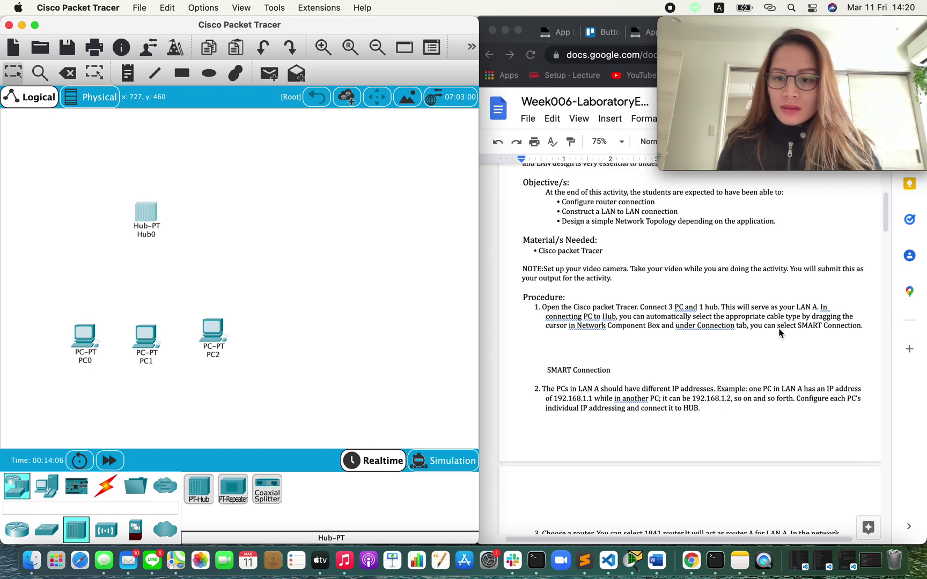
click(106, 486)
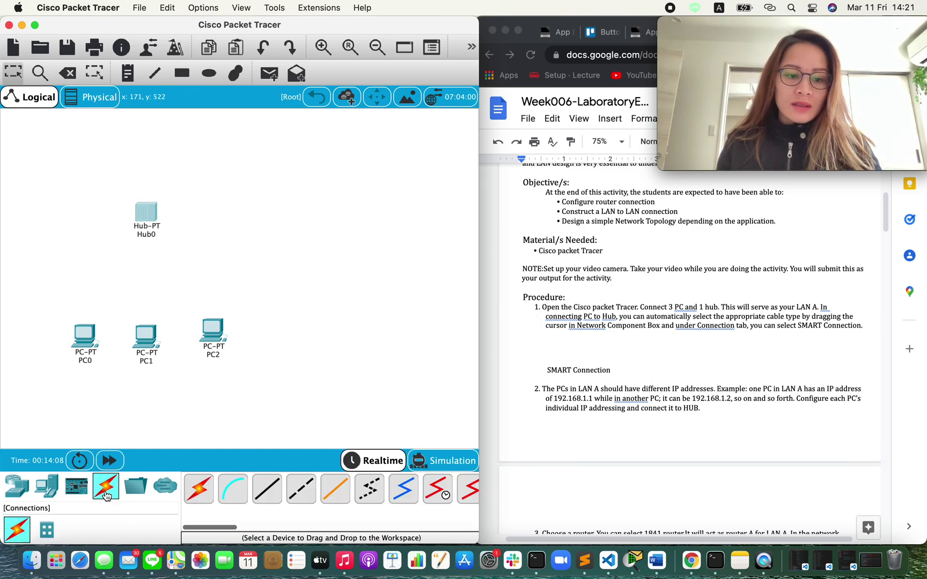
click(199, 489)
click(89, 344)
click(145, 214)
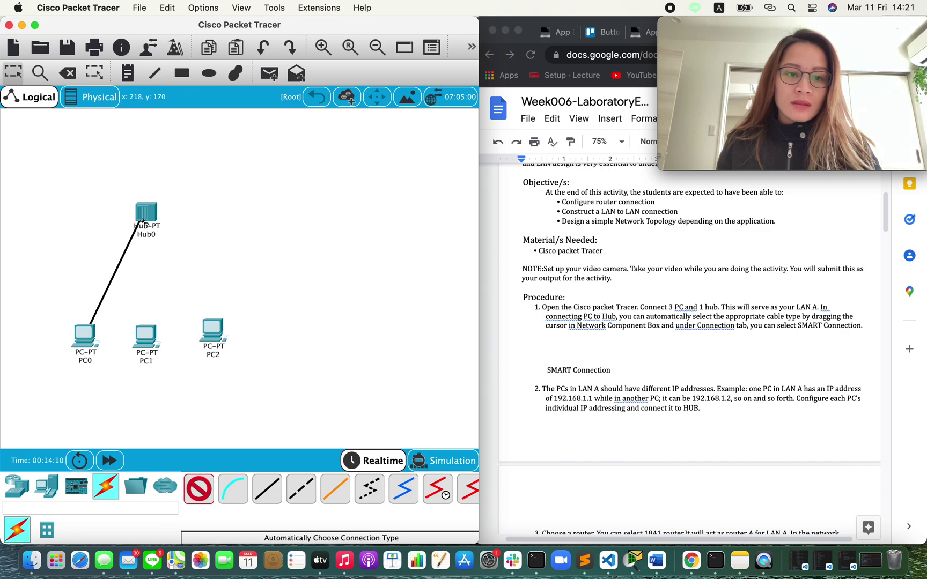
click(196, 493)
click(145, 333)
click(146, 212)
click(212, 331)
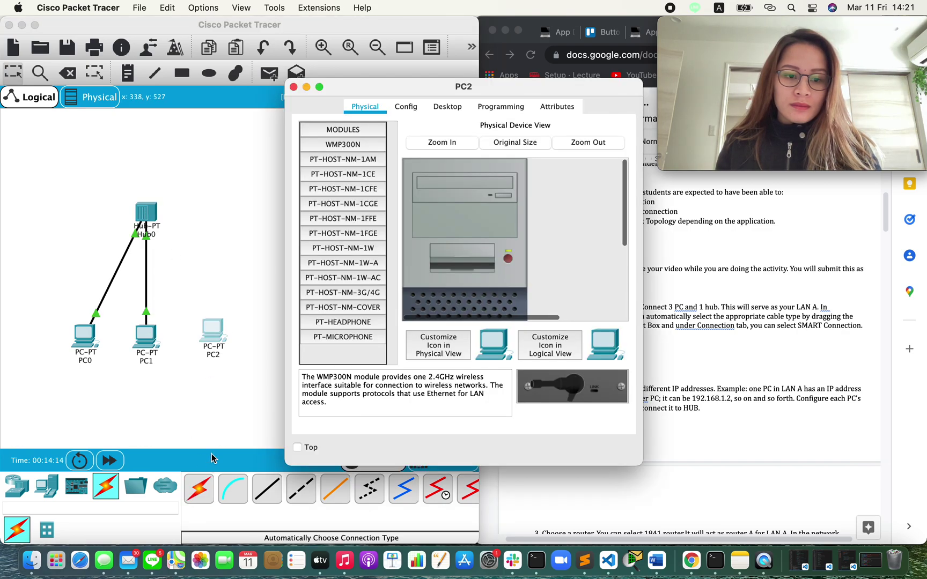
click(206, 483)
click(212, 332)
click(145, 217)
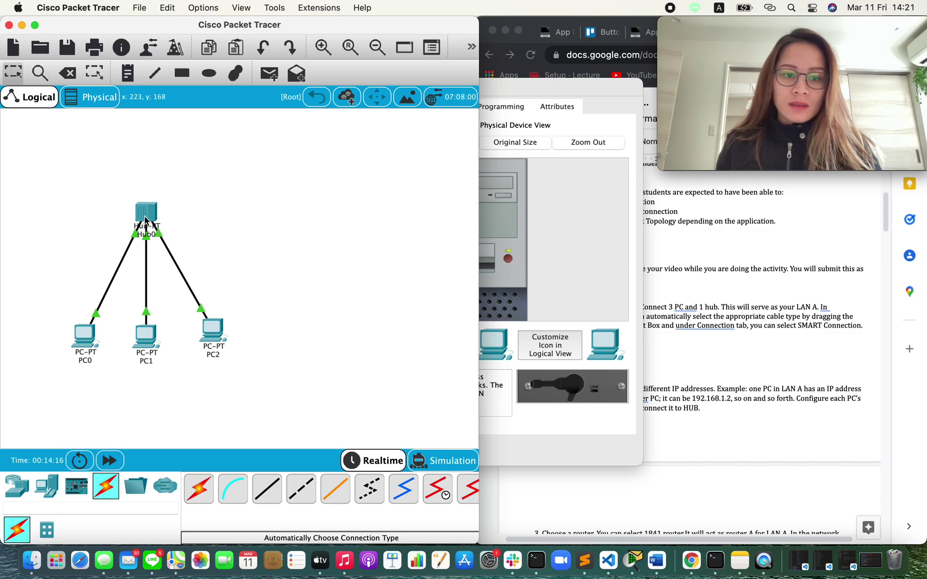
- Assign PC0 the static IP address 192.168.1.1 with subnet mask 255.255.255.0, and copy the address
click(700, 354)
scroll(635, 382, down, 1)
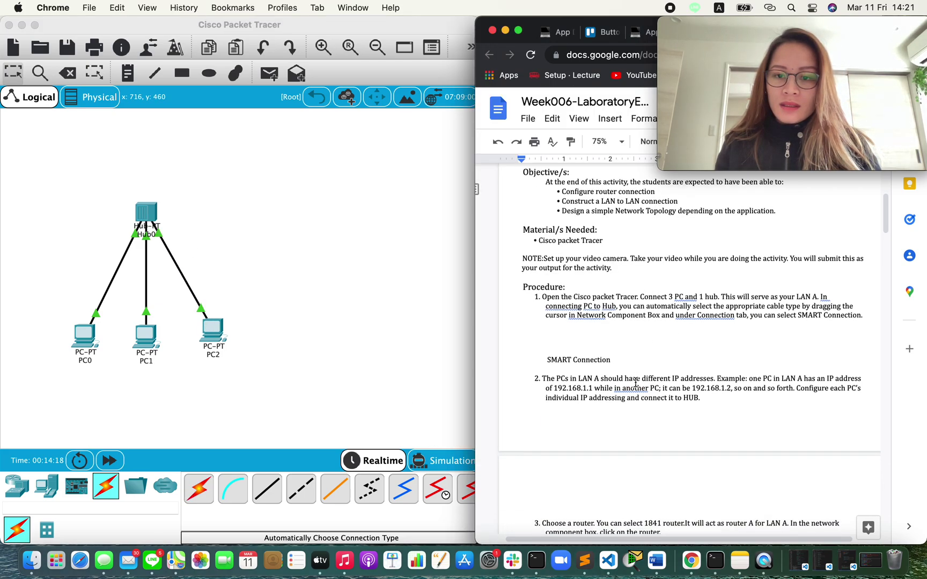
scroll(635, 382, down, 1)
scroll(635, 382, down, 5)
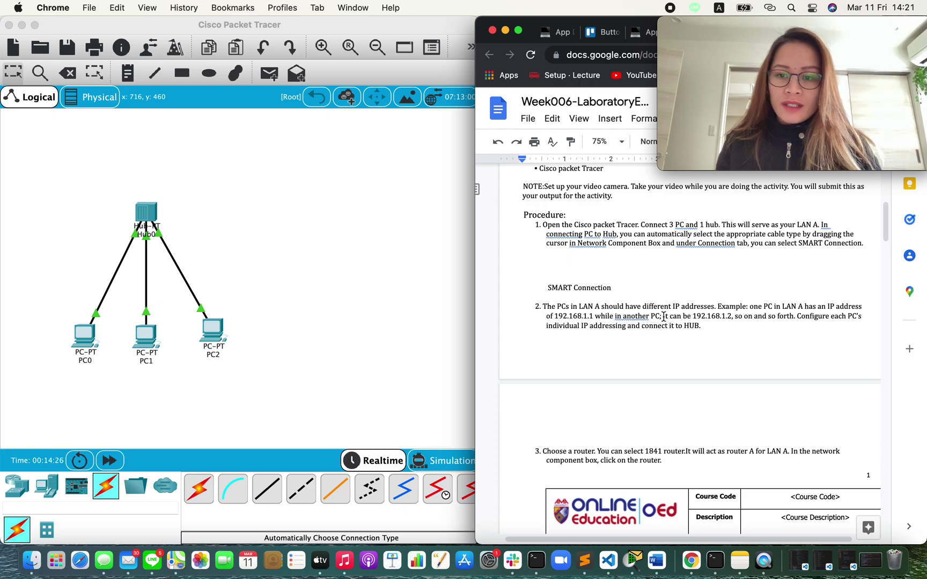
scroll(661, 314, down, 2)
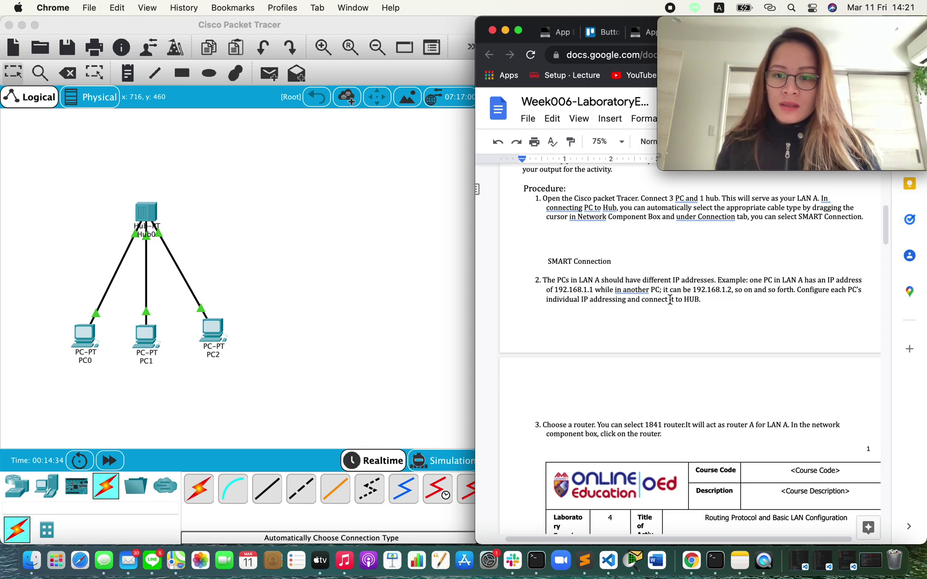
click(94, 332)
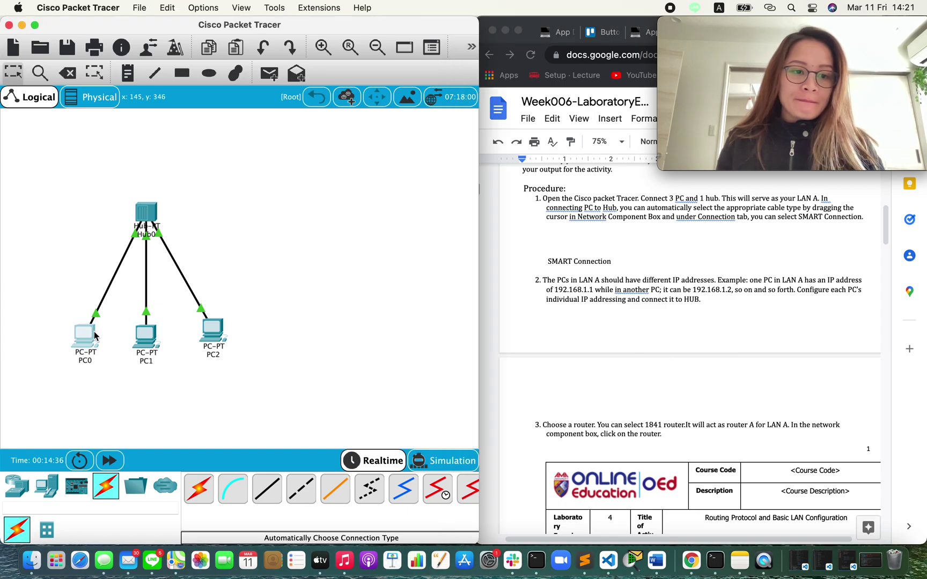
click(447, 106)
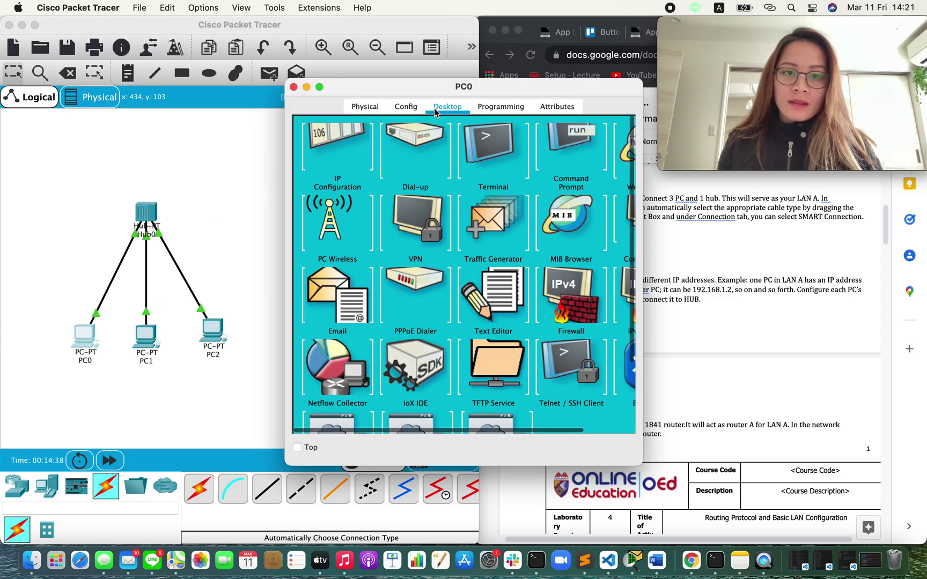
click(333, 160)
click(430, 212)
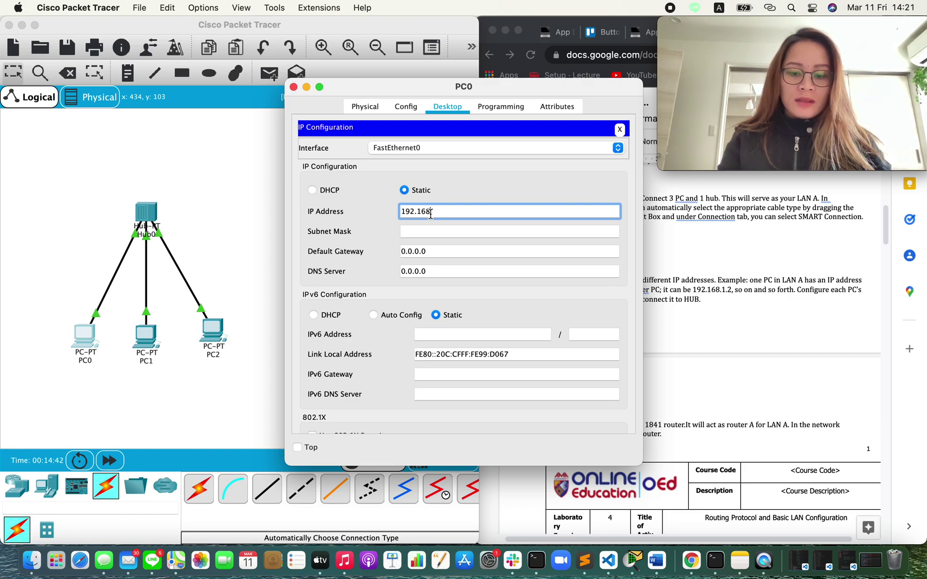
drag(450, 214, 385, 213)
key(super+c)
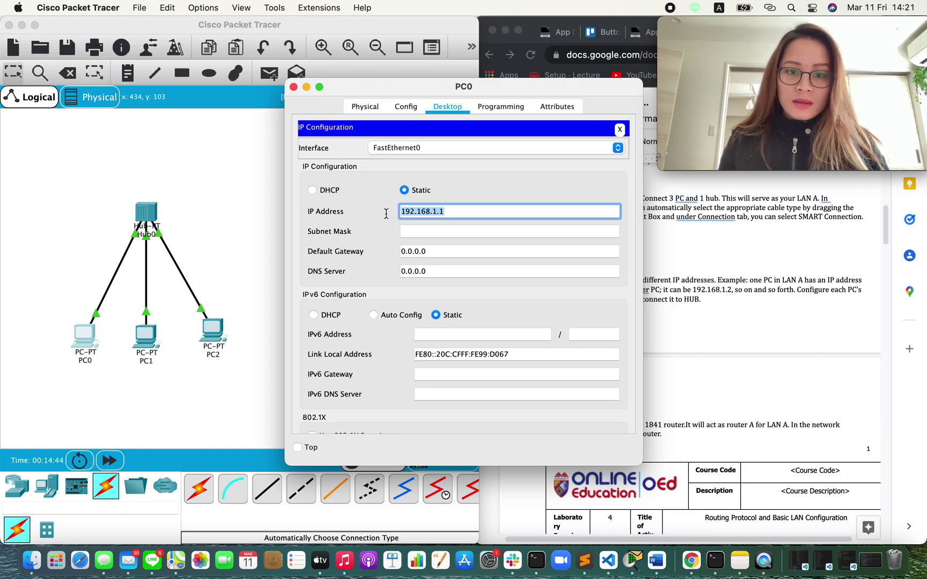
click(441, 241)
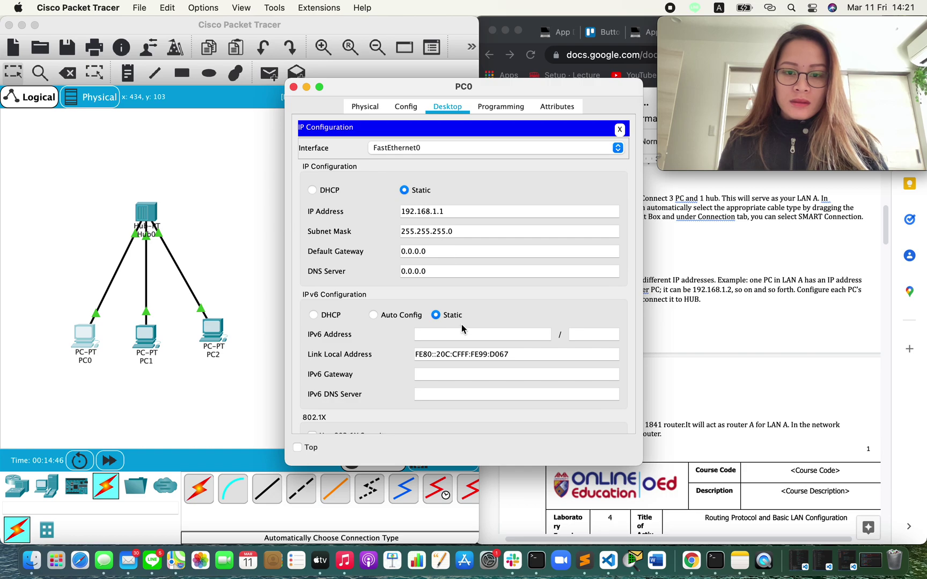
- Assign PC1 the static IP address 192.168.1.2 with subnet mask 255.255.255.0
click(224, 202)
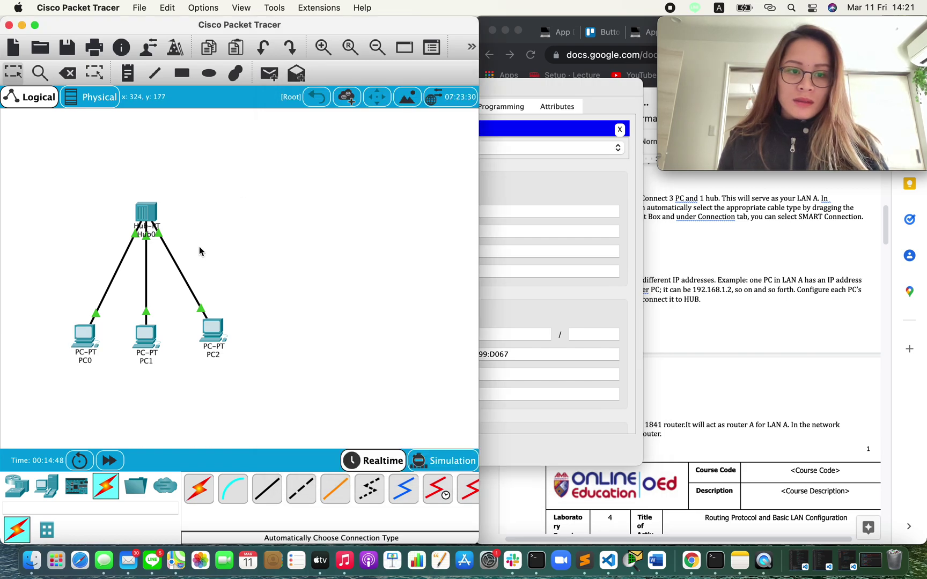
click(145, 336)
click(447, 106)
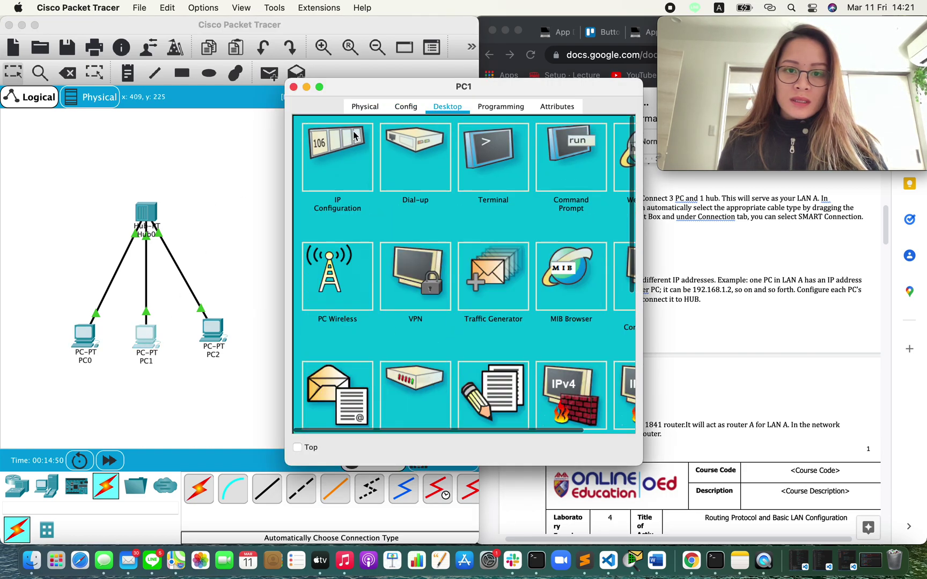
click(339, 157)
click(452, 213)
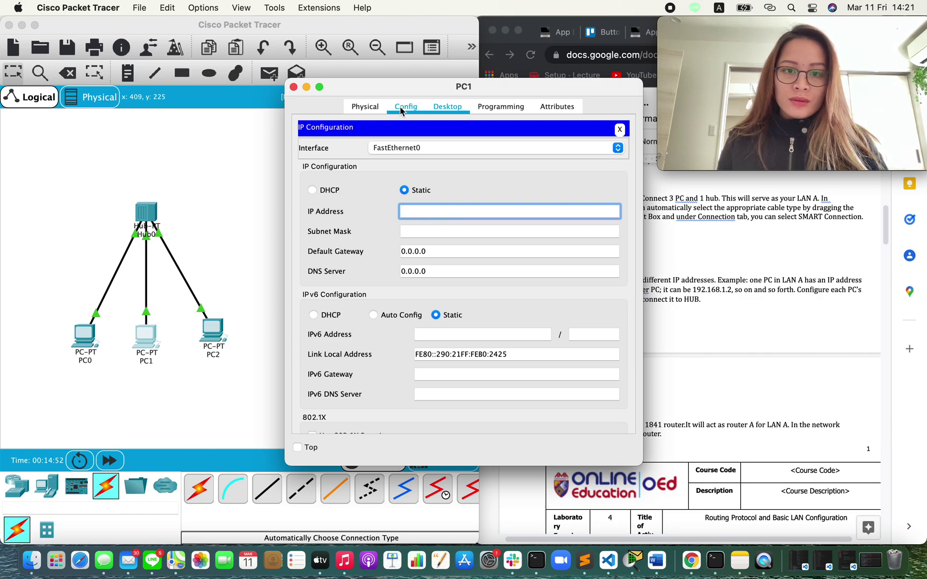
text(192.168.1.)
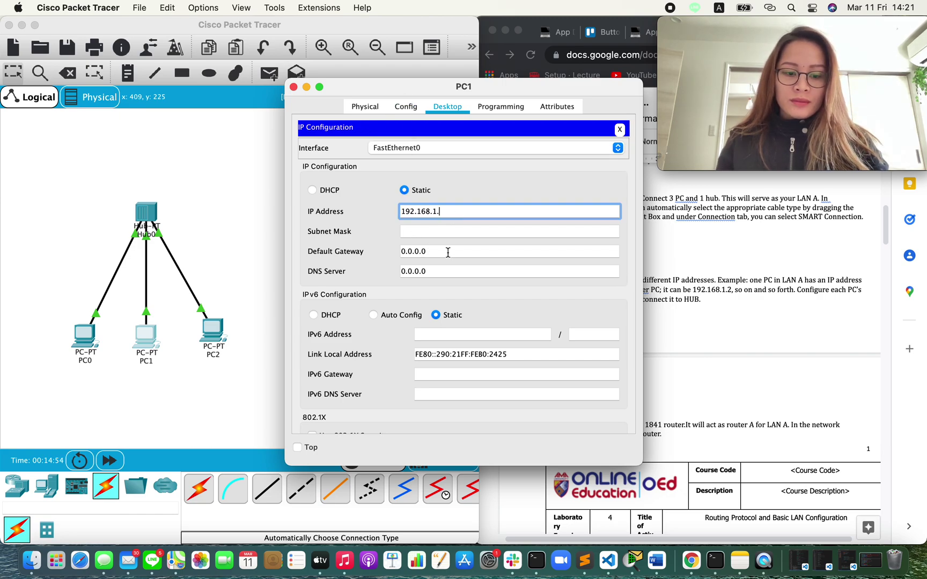
click(426, 231)
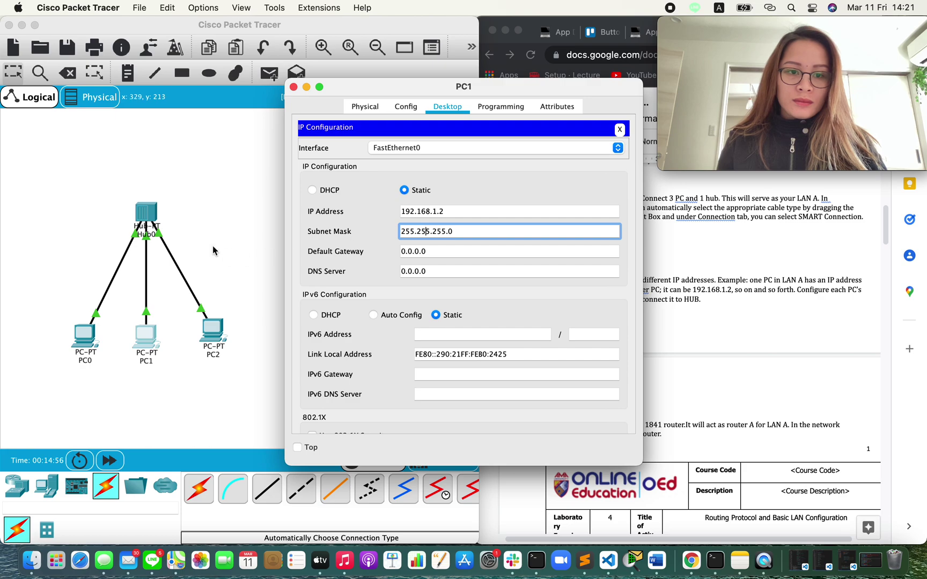
- Assign PC2 the static IP address 192.168.1.3 with subnet mask 255.255.255.0
click(214, 332)
click(451, 109)
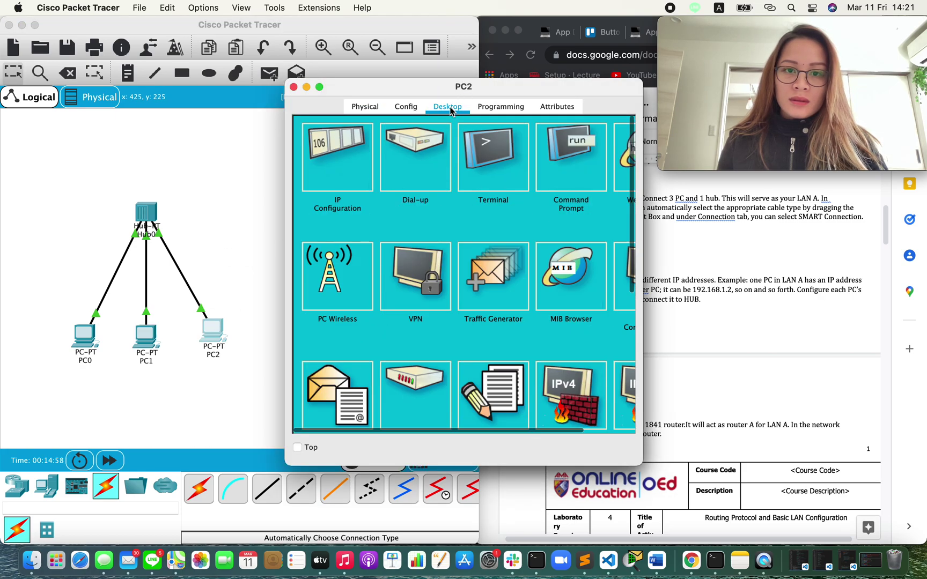
click(325, 177)
click(486, 209)
text(192.168.1.1)
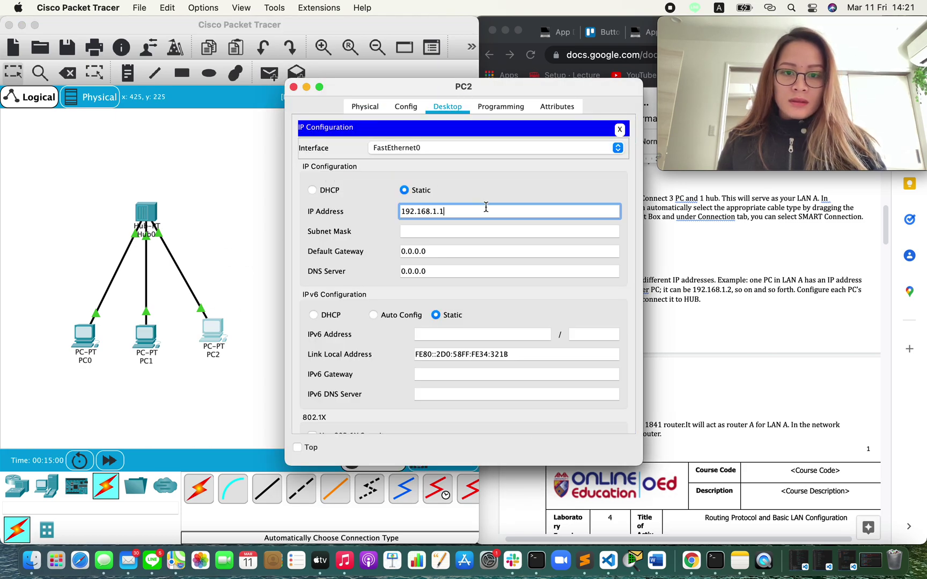
key(BackSpace)
text(3)
key(Tab)
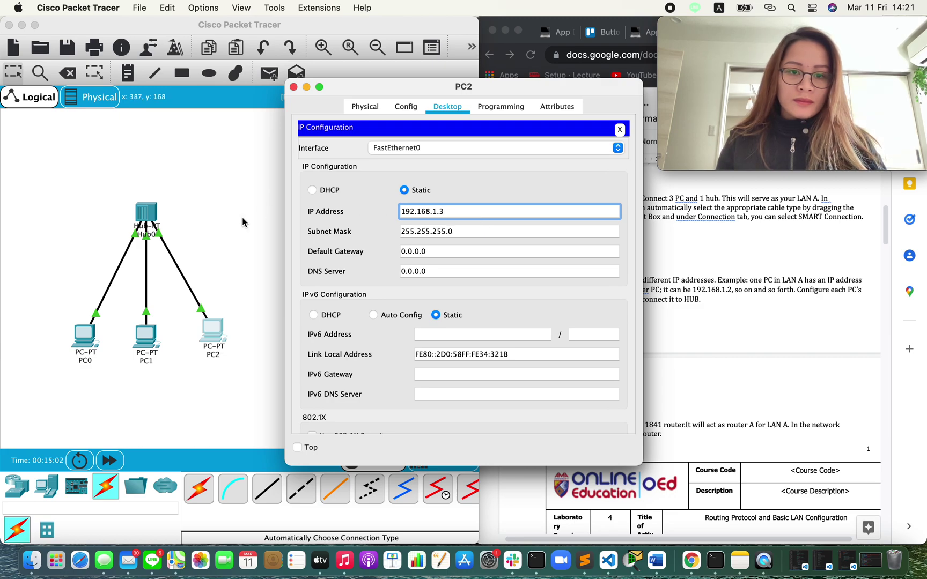
- Rename PC0's label in the workspace to its IP address, 192.168.1.1
click(239, 219)
click(84, 361)
key(super+a)
text(192.168.1.1)
click(122, 399)
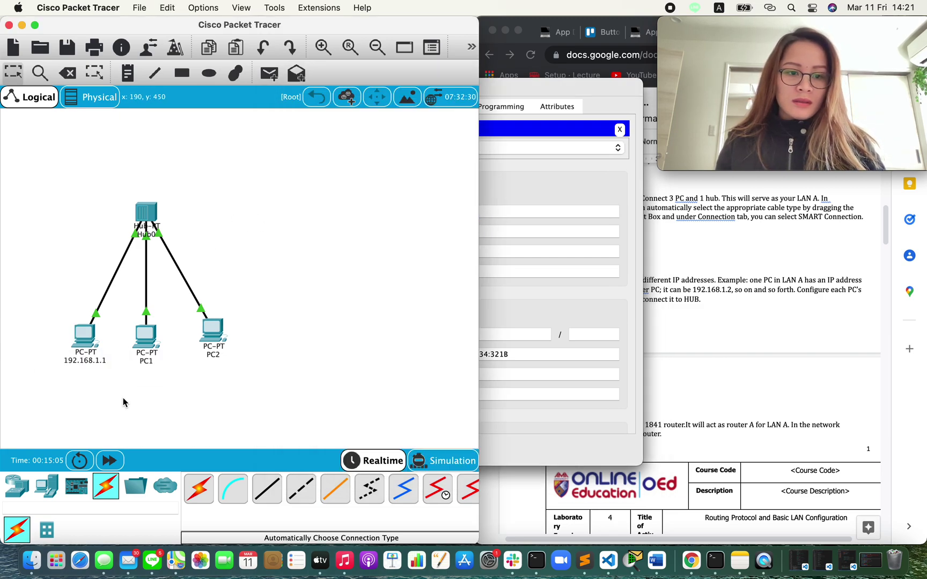
- Rename PC1's label in the workspace to its IP address, 192.168.1.2
click(150, 361)
key(super+a)
key(super+v)
key(BackSpace)
text(2)
click(235, 390)
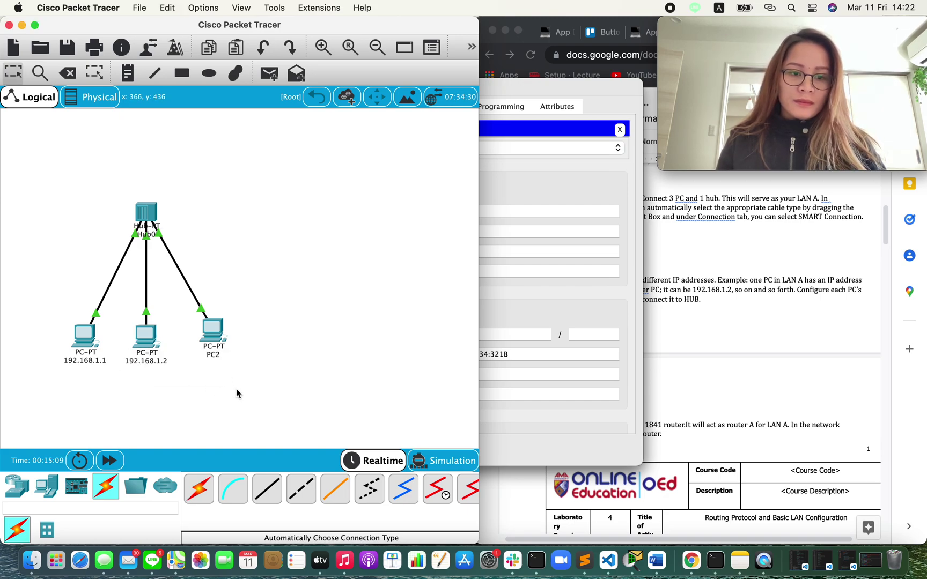
- Rename PC2's label in the workspace to its IP address, 192.168.1.3
click(213, 354)
key(super+a)
key(super+v)
key(BackSpace)
text(3)
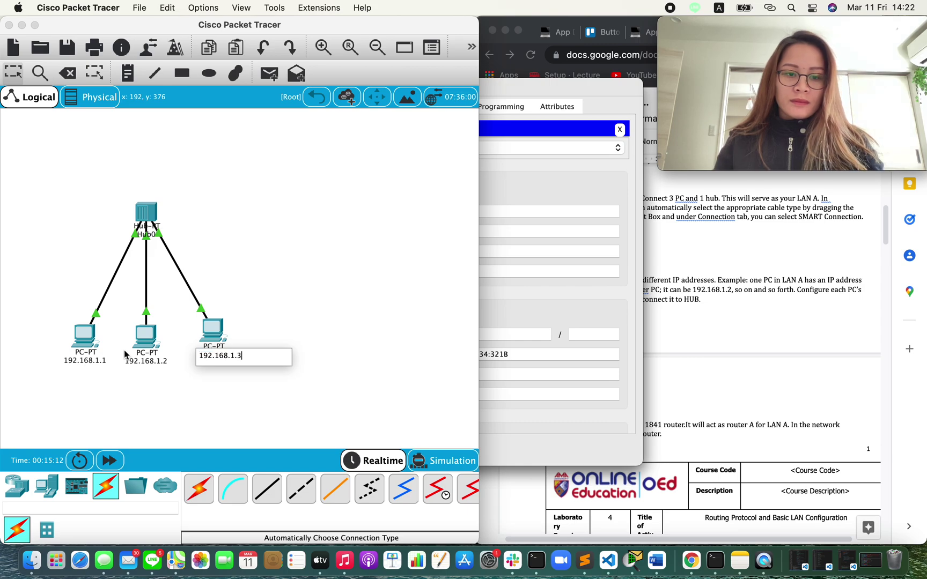
click(288, 307)
- Switch to the laboratory exercise in Google Docs and read procedure step 3 about choosing the router for LAN A
click(857, 334)
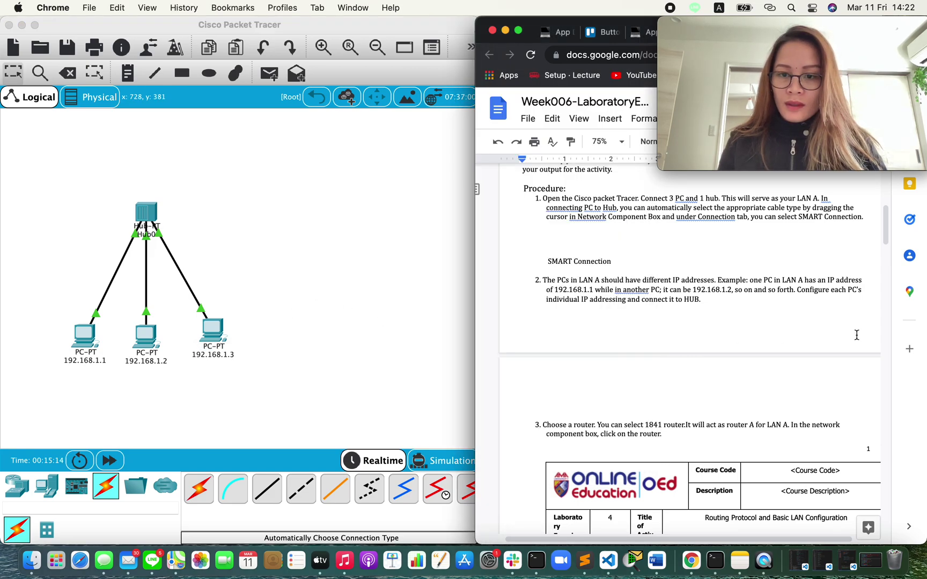
scroll(593, 365, down, 2)
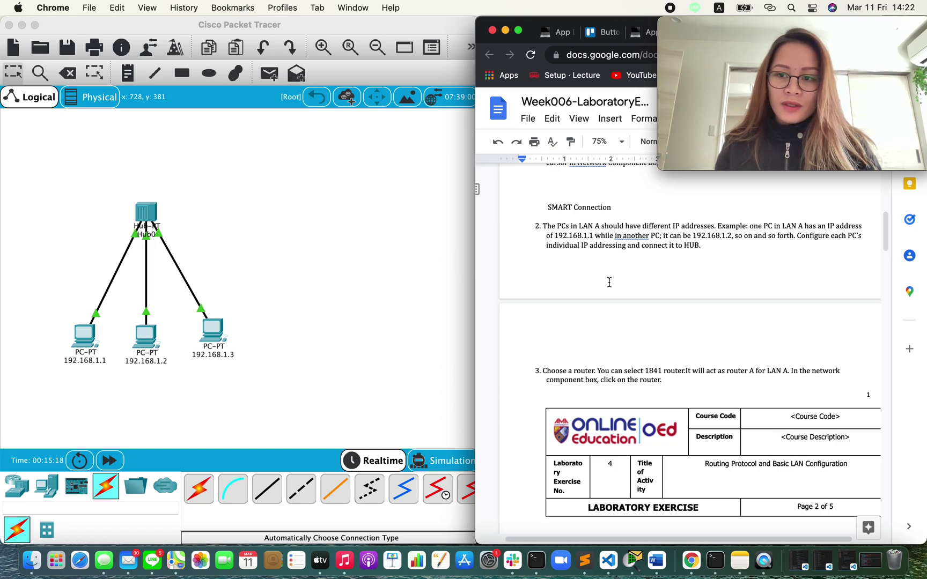
scroll(165, 355, down, 2)
scroll(557, 354, down, 2)
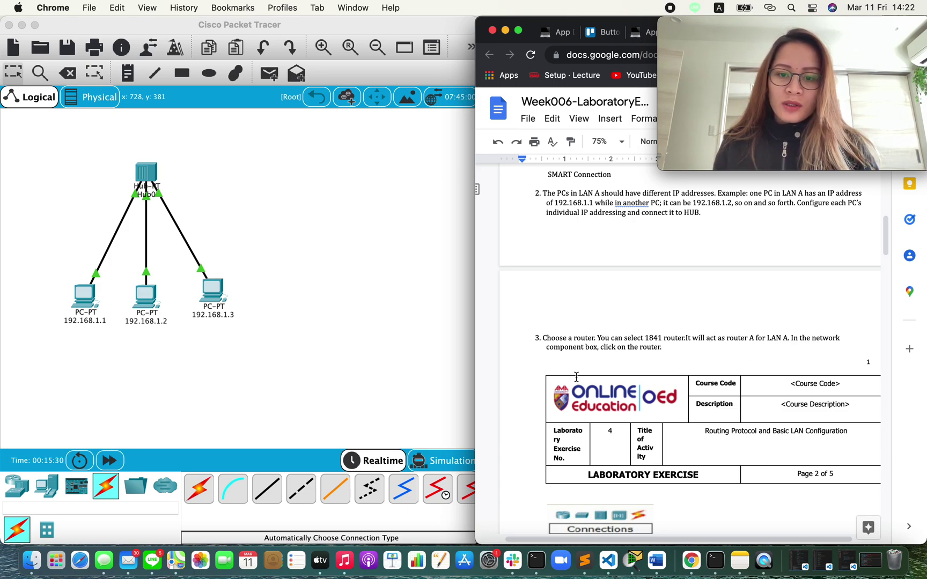
- Return to Cisco Packet Tracer and add an 1841 router to the workspace, to the right of the hub
click(221, 384)
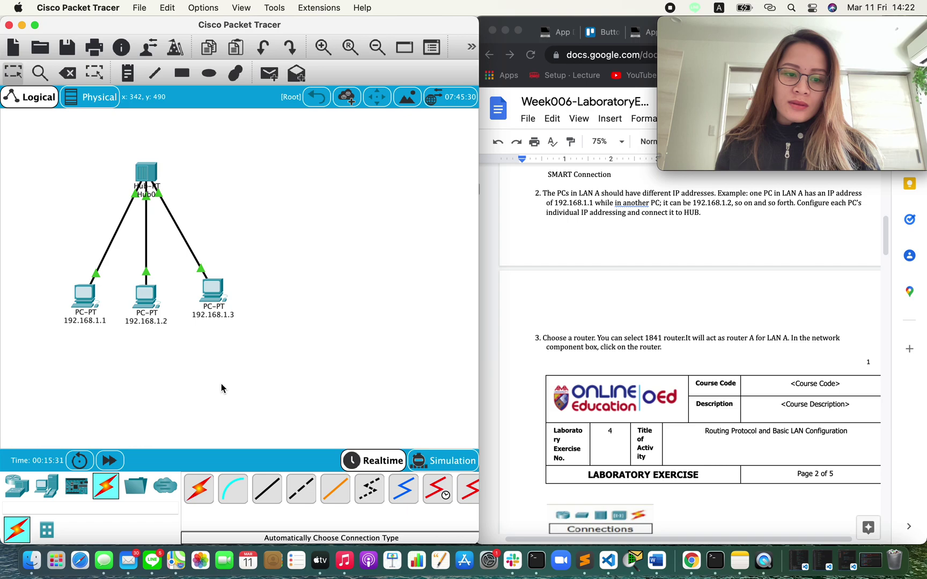
click(17, 485)
scroll(286, 491, right, 5)
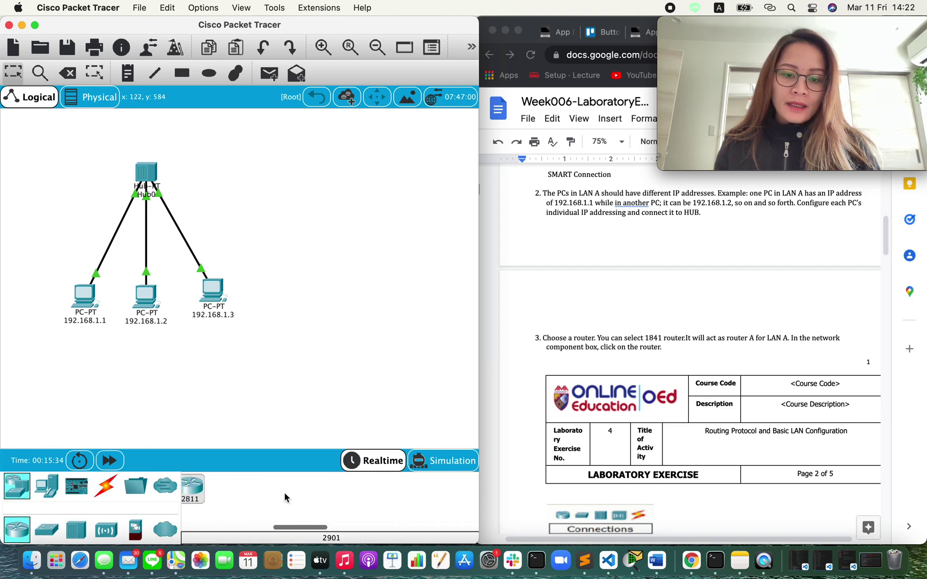
drag(287, 488, 309, 189)
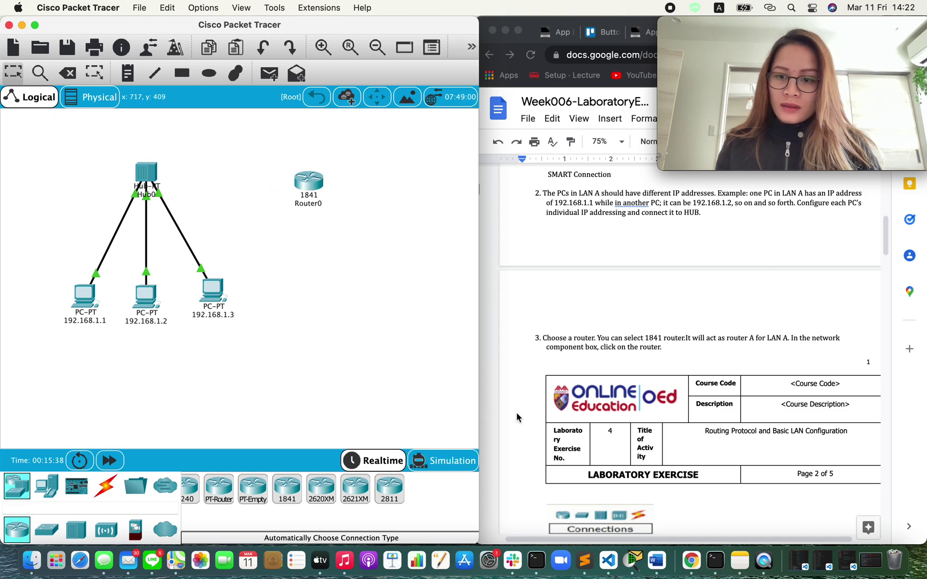
- Read procedure steps 4 to 8 of the laboratory exercise, comparing the LAN A diagram and checking the router configuration instructions
scroll(763, 365, down, 5)
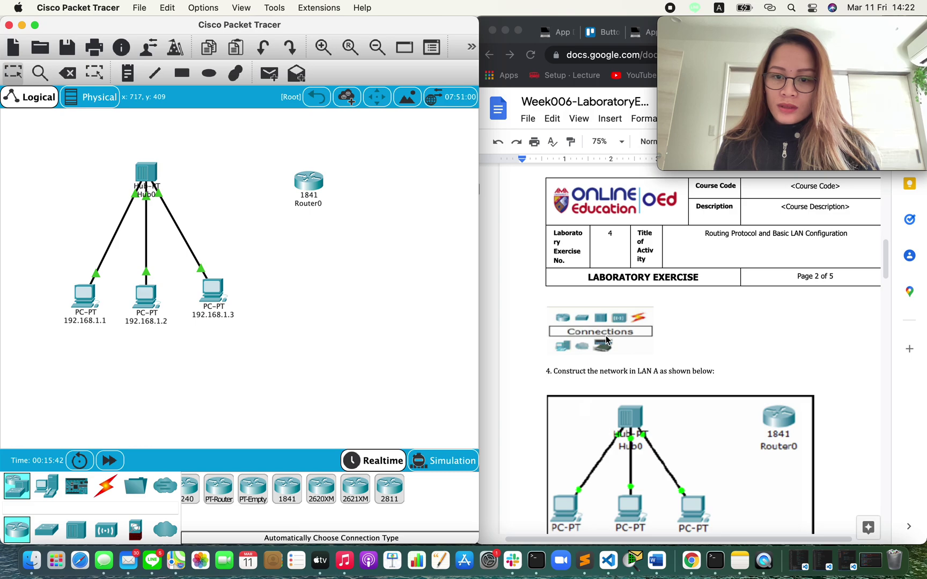
scroll(642, 349, down, 3)
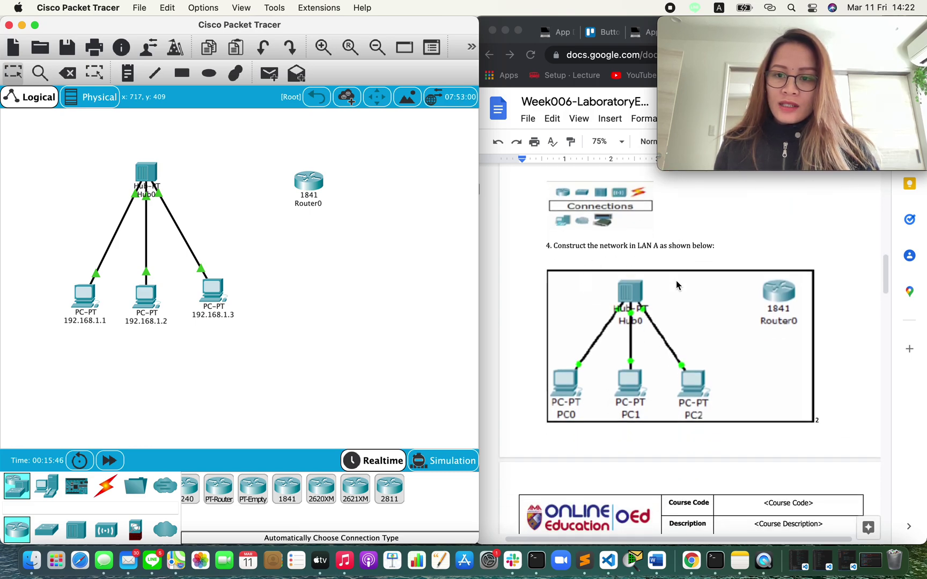
scroll(676, 286, down, 1)
scroll(676, 285, down, 1)
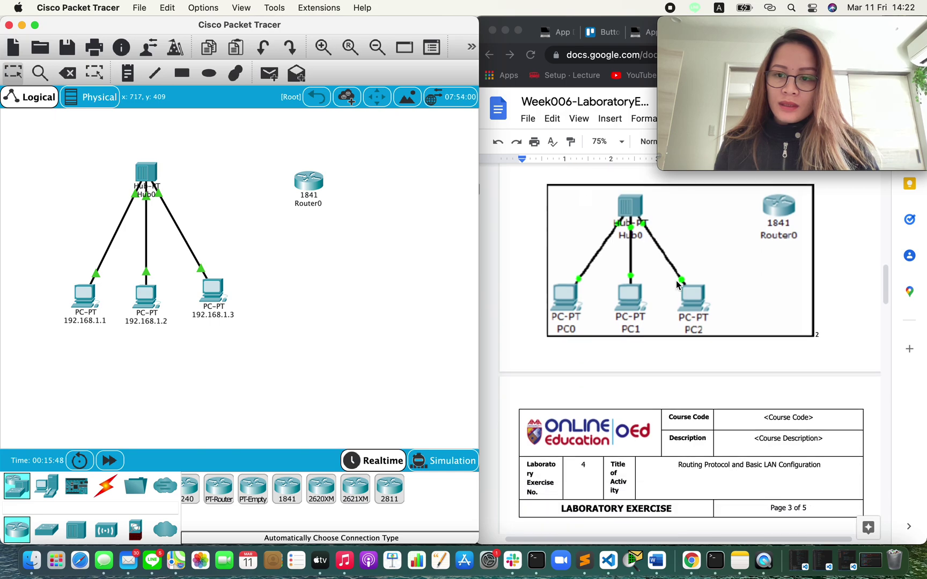
scroll(714, 328, down, 3)
scroll(712, 329, up, 5)
scroll(714, 329, down, 5)
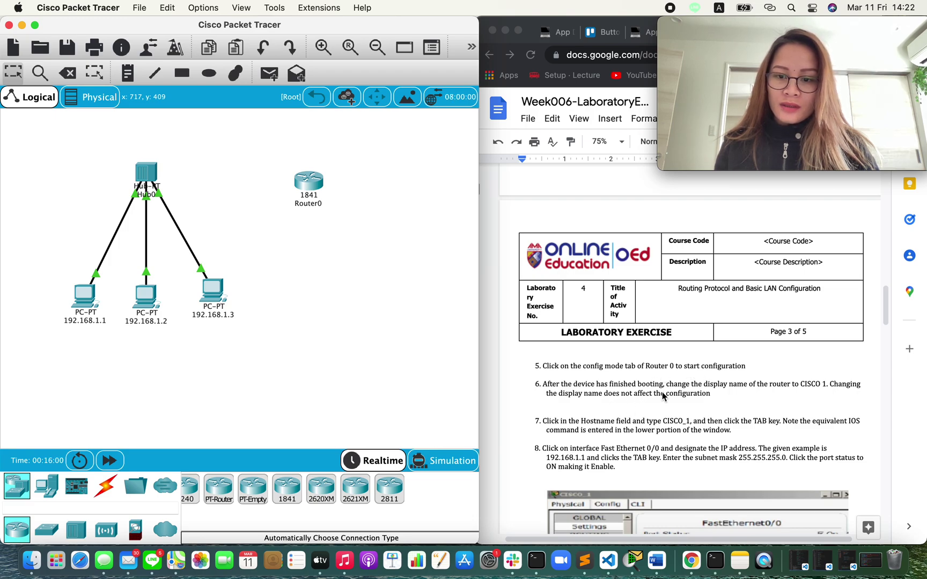
- Open Router0's physical device view and try to fit an HWIC-2T module into its first slot
click(315, 189)
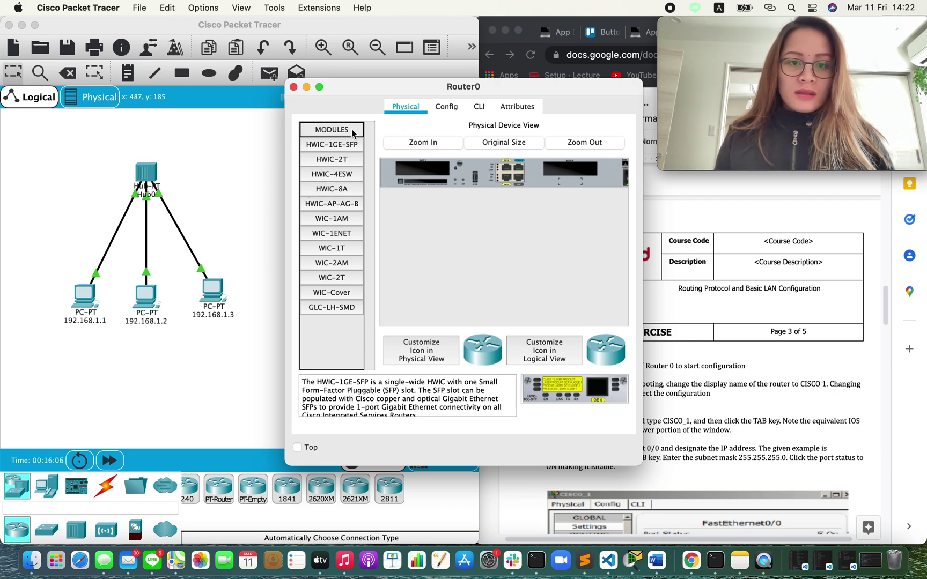
scroll(442, 185, right, 1)
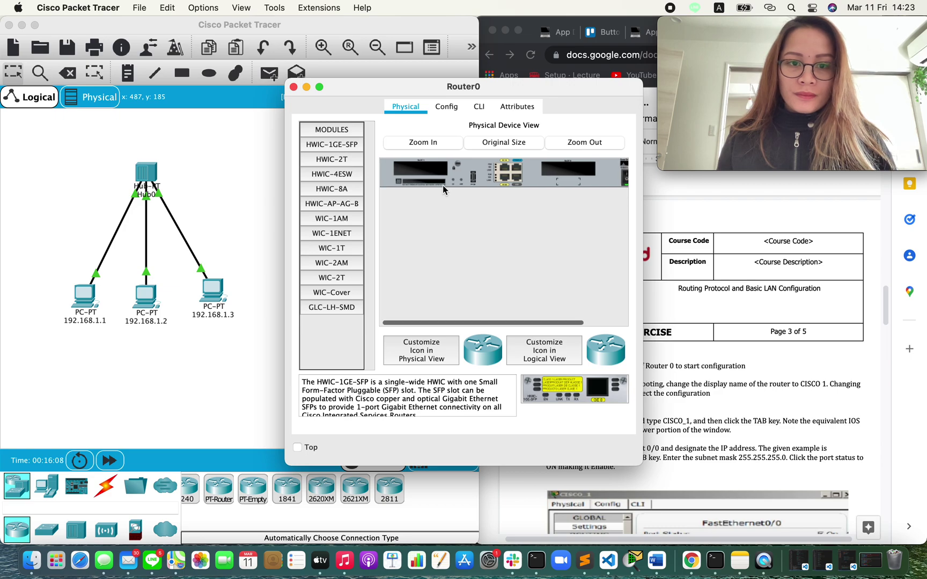
scroll(452, 182, left, 1)
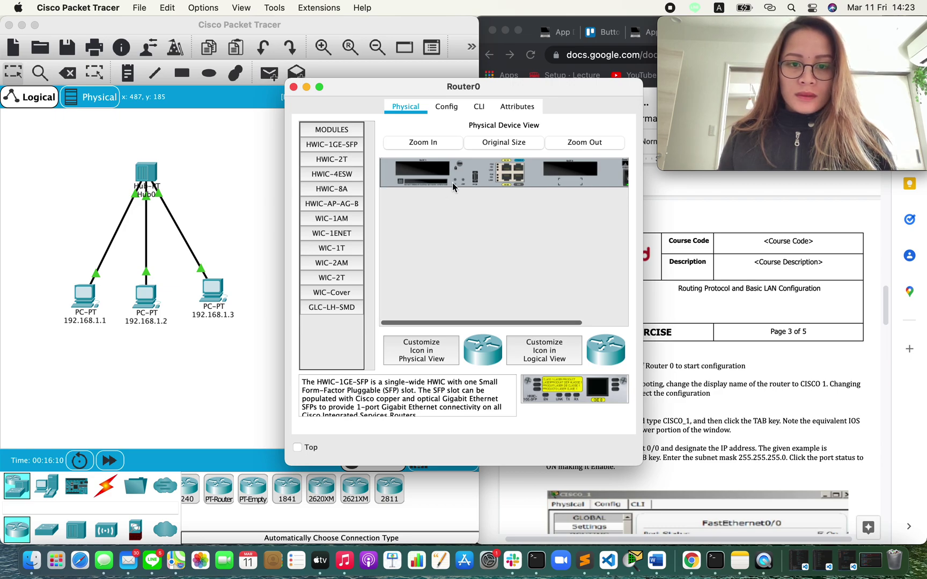
drag(332, 161, 421, 171)
click(538, 304)
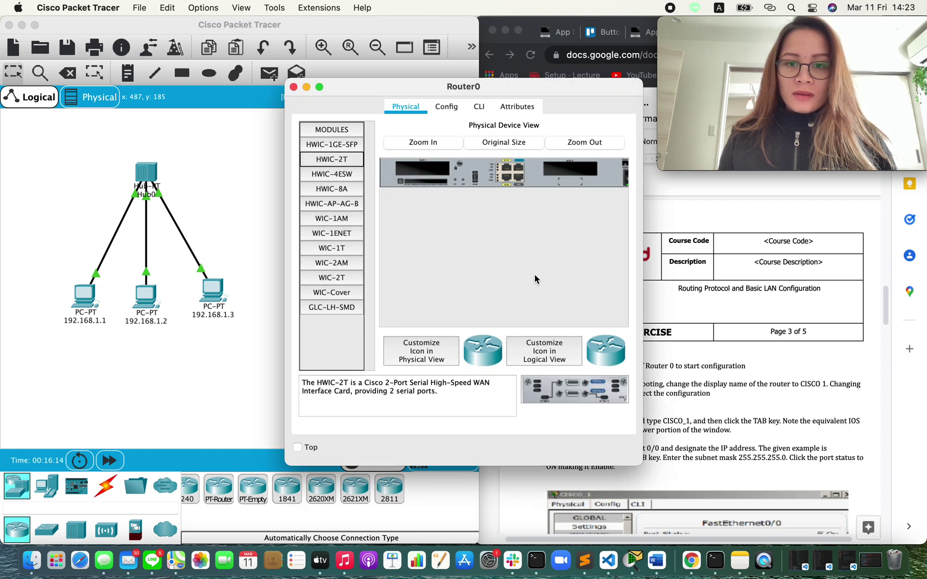
- Switch off Router0's power and install an HWIC-2T module in its first slot
scroll(545, 169, right, 5)
click(573, 181)
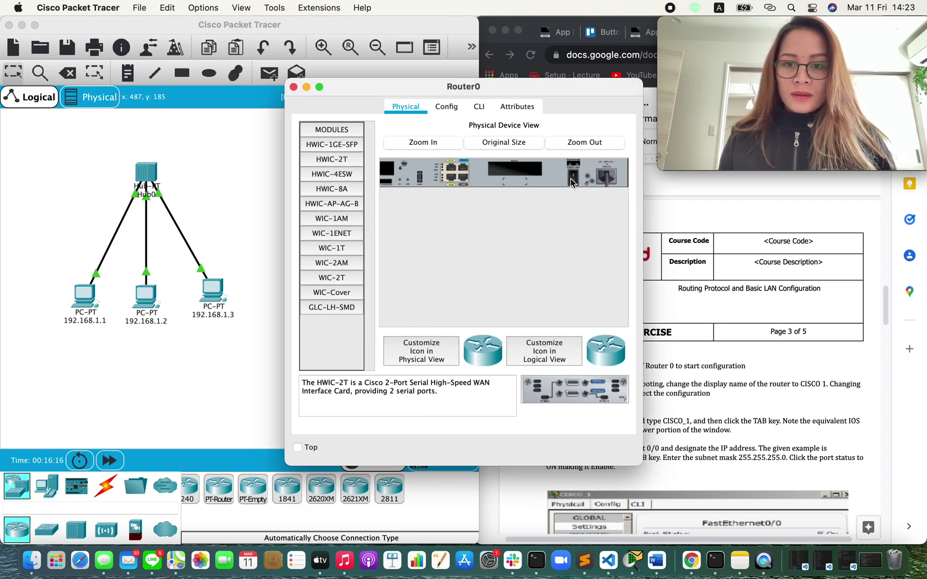
scroll(571, 181, left, 5)
drag(332, 159, 409, 175)
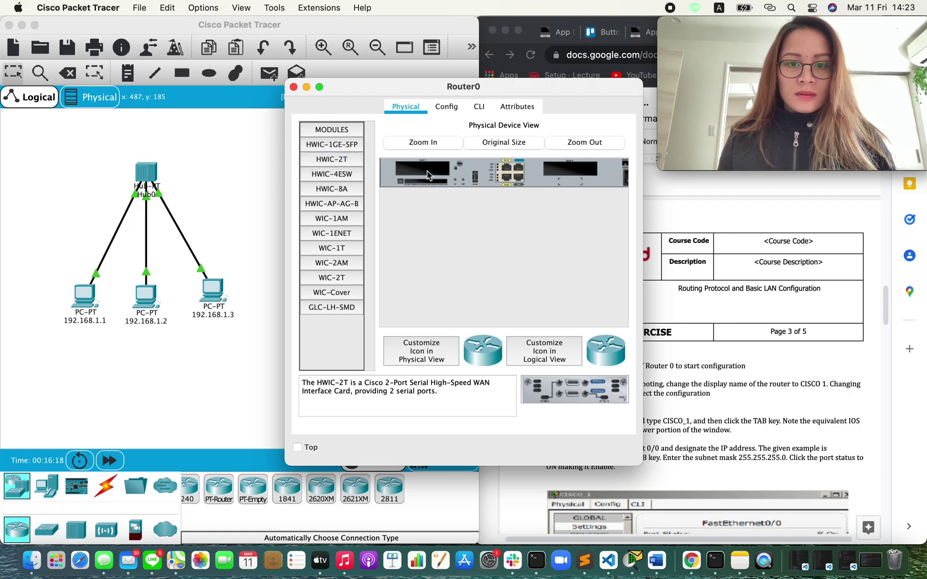
drag(333, 160, 421, 169)
scroll(421, 169, right, 3)
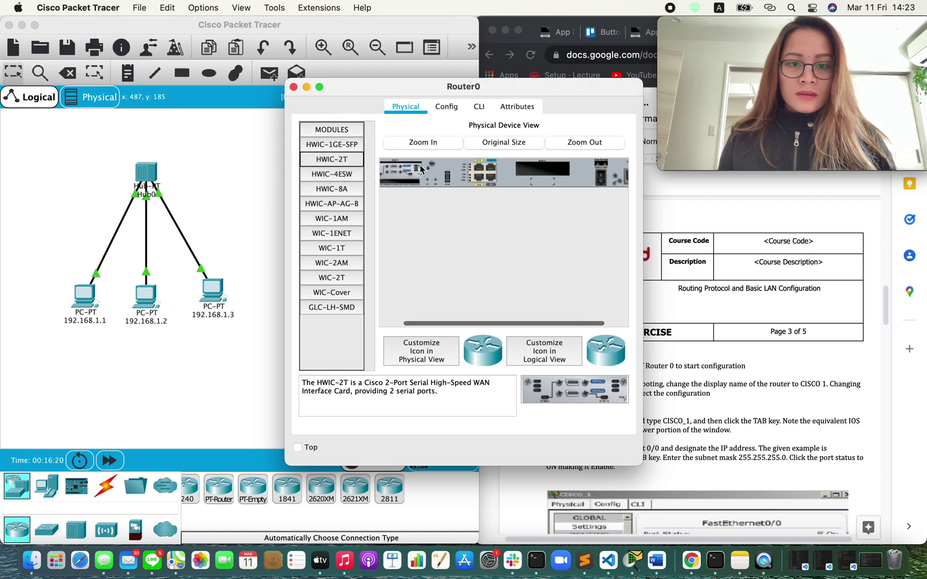
- Install a WIC-2T module in Router0's remaining empty slot and switch the router's power back on
drag(338, 276, 543, 173)
scroll(565, 246, right, 3)
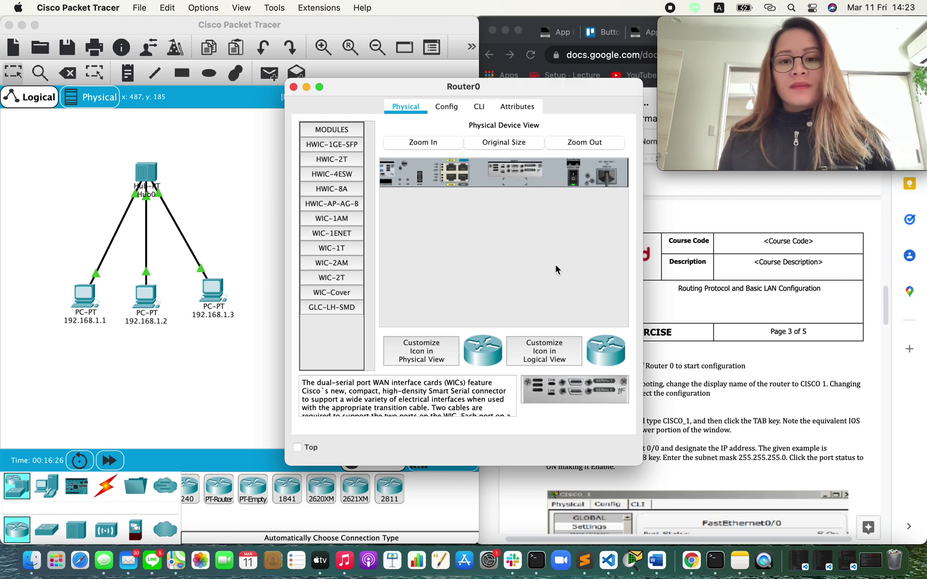
click(447, 109)
click(519, 293)
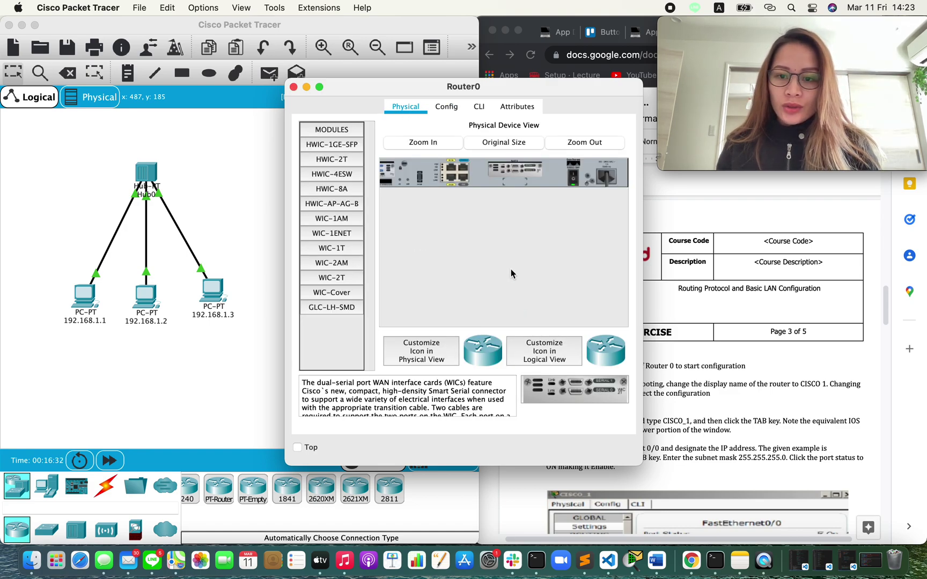
- Move the Router0 window clear of the exercise instructions and set the router's display name to CISCO1
drag(533, 87, 367, 84)
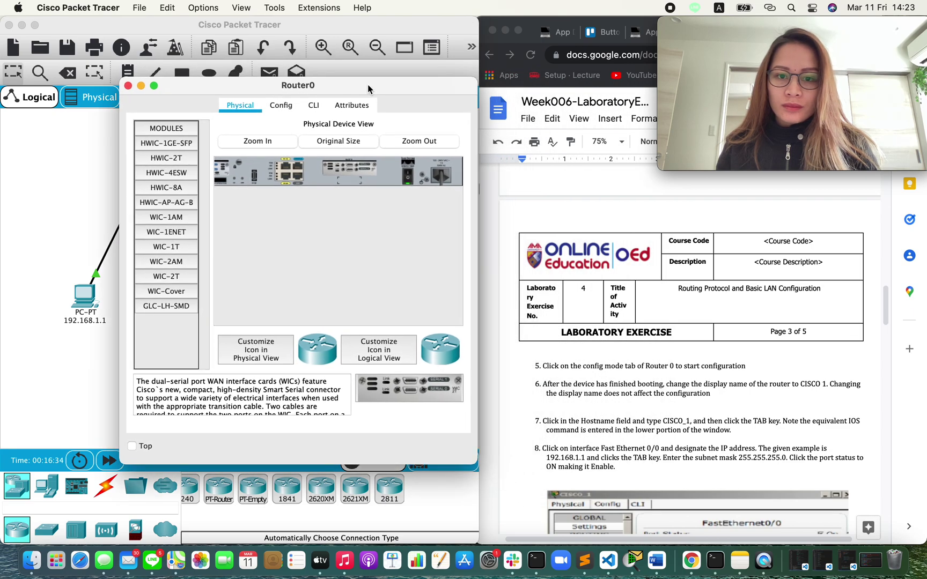
scroll(625, 391, down, 2)
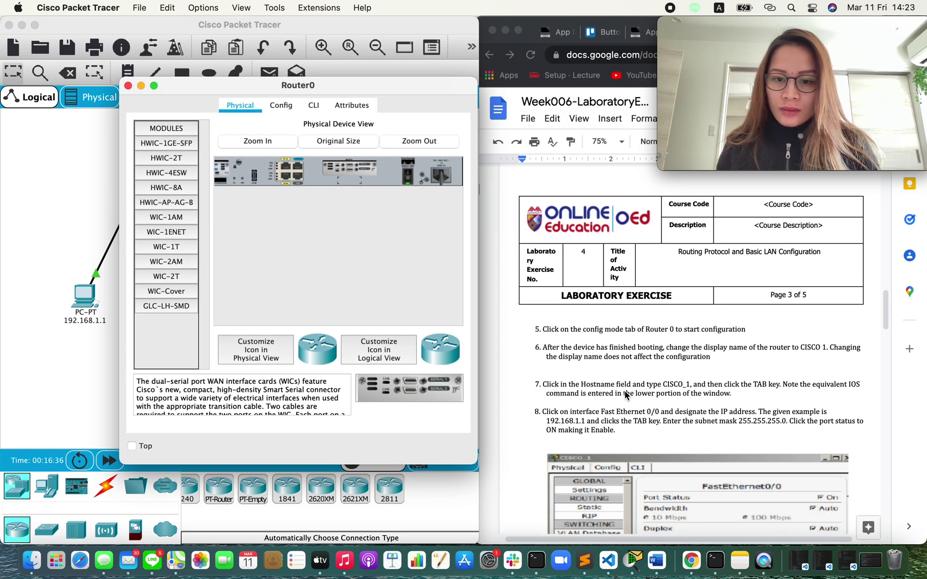
scroll(624, 394, down, 1)
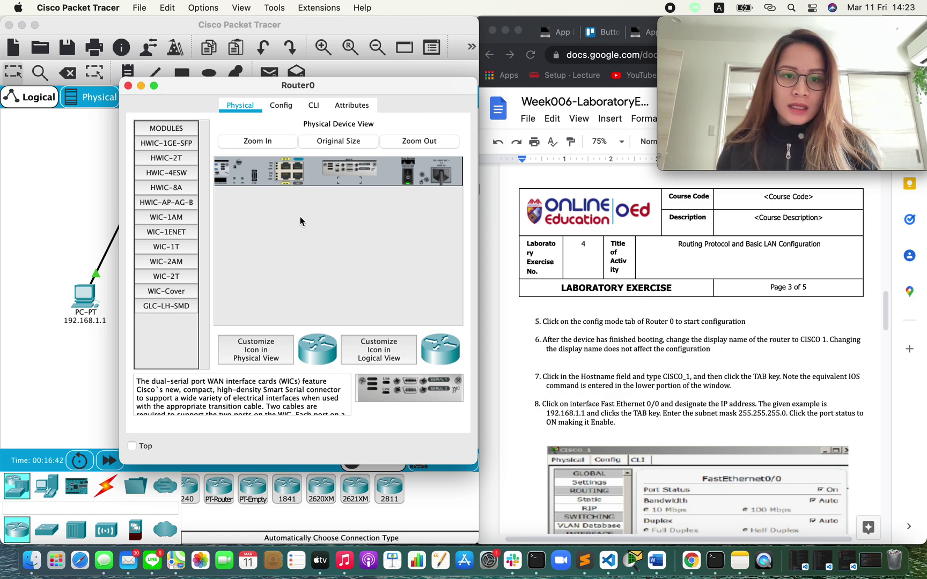
click(281, 105)
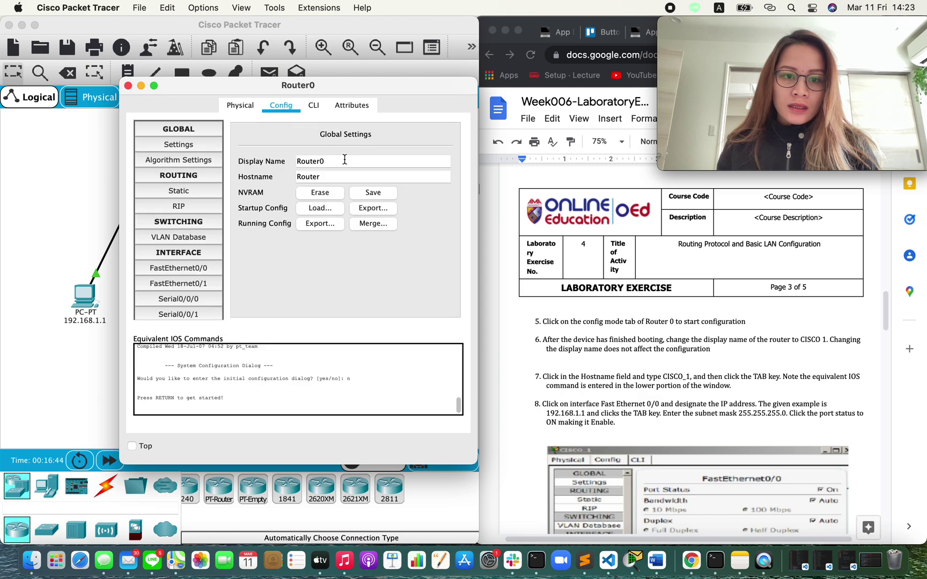
drag(343, 157, 257, 162)
text(CISCO1)
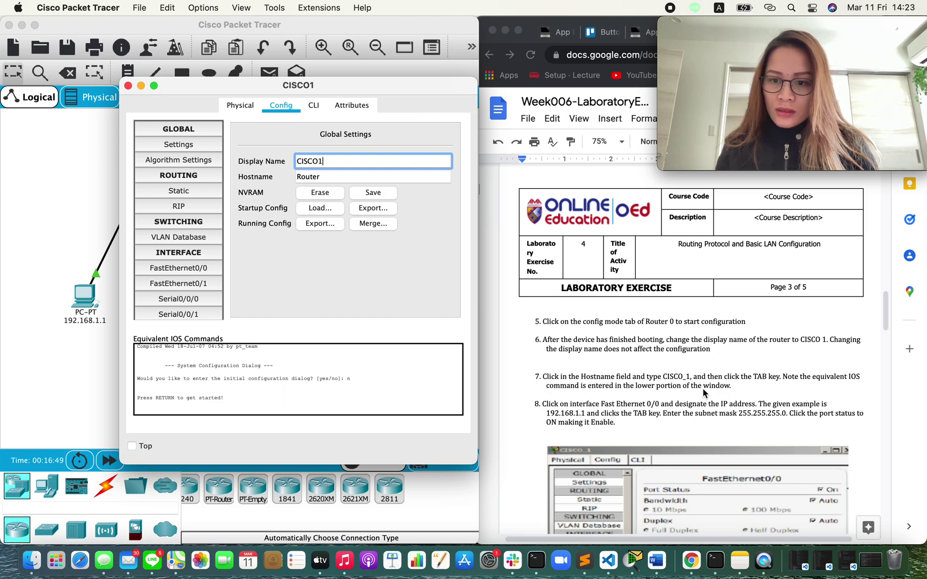
- Check the hostname instruction in the exercise and set the router's hostname to CISCO_1
scroll(708, 389, down, 2)
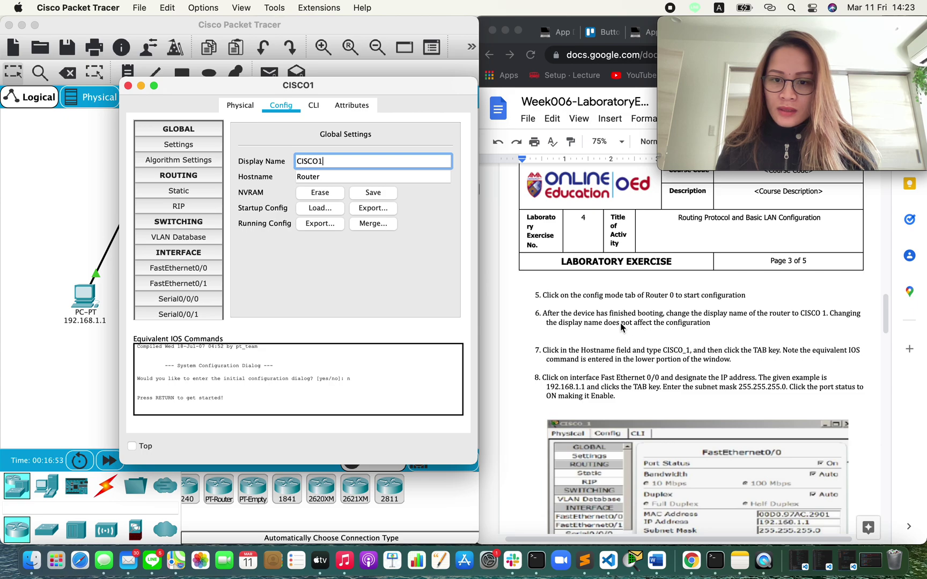
scroll(671, 335, down, 2)
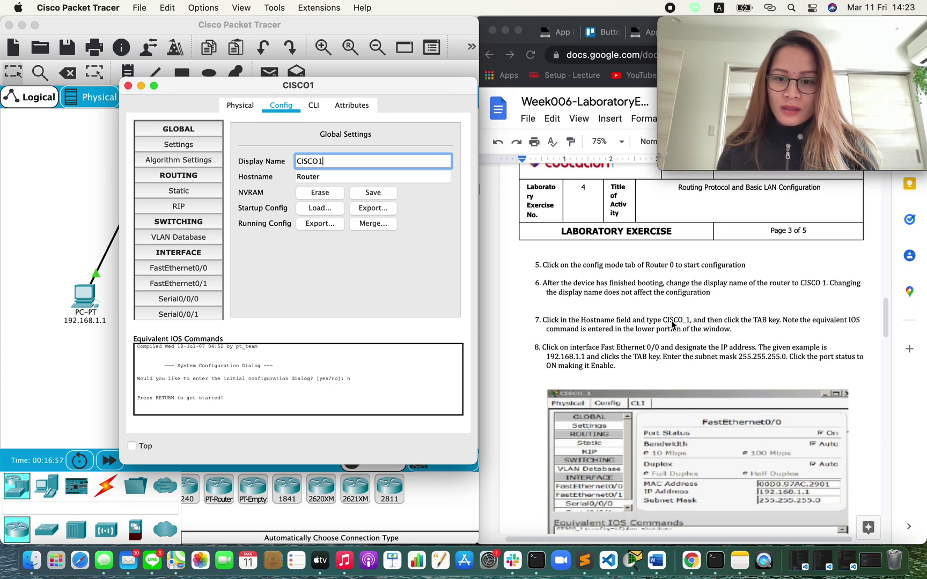
click(690, 320)
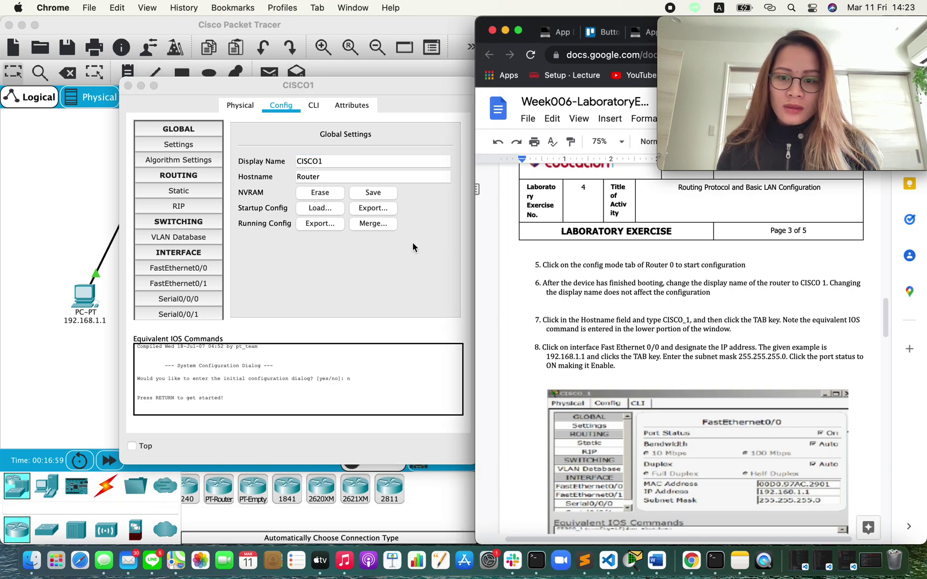
click(390, 239)
double_click(334, 178)
text(CISCO_1)
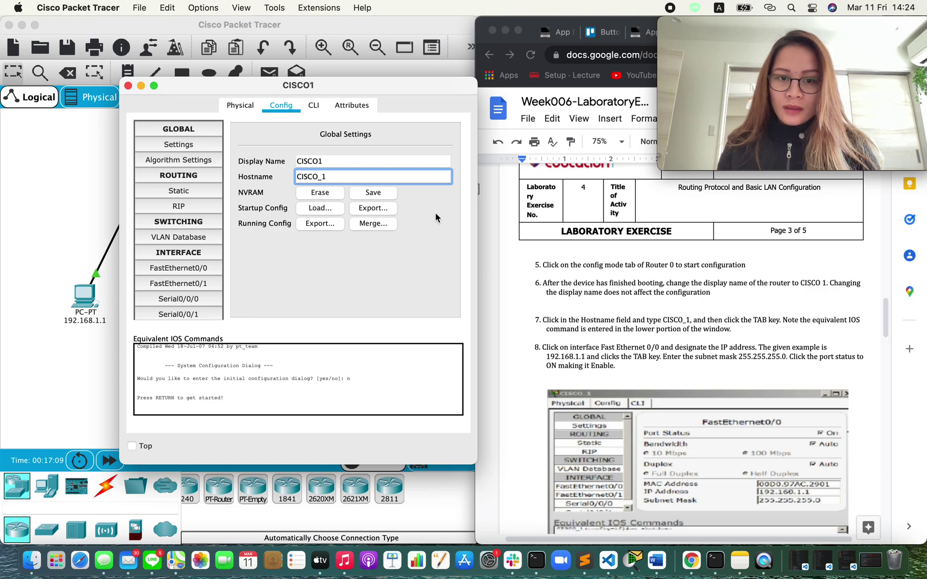
key(Tab)
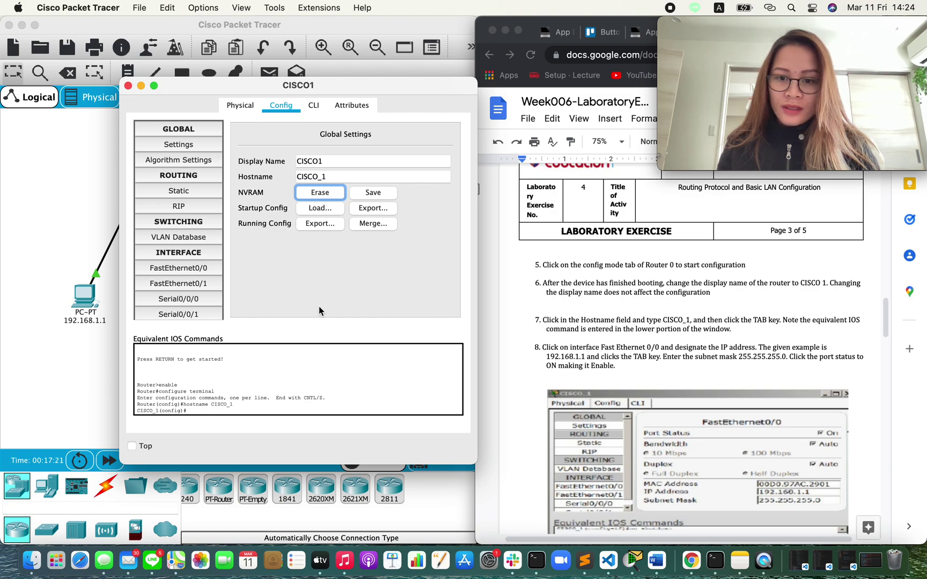
- Configure the router's FastEthernet0/0 with IP address 192.168.1.1 and subnet mask 255.255.255.0, and turn its port status on
click(192, 268)
click(397, 225)
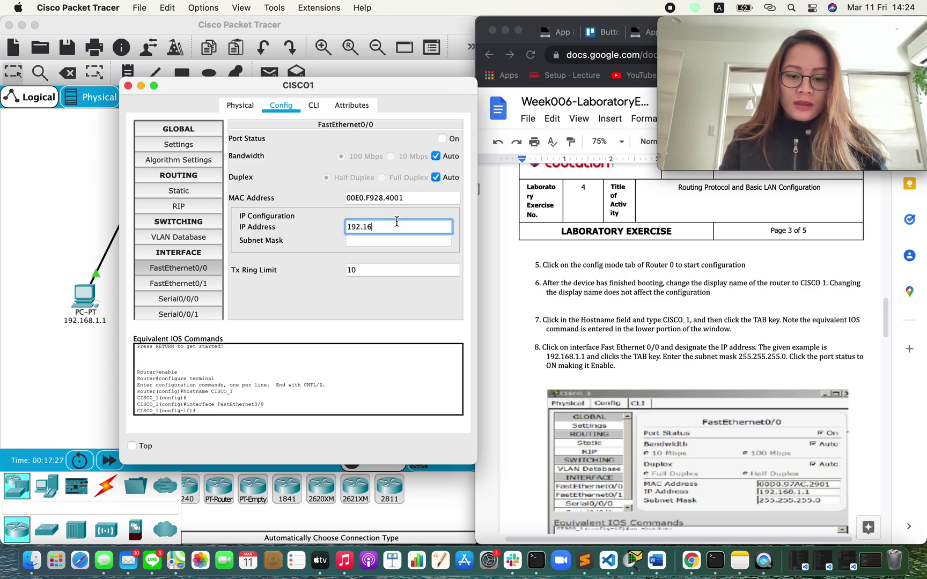
key(Tab)
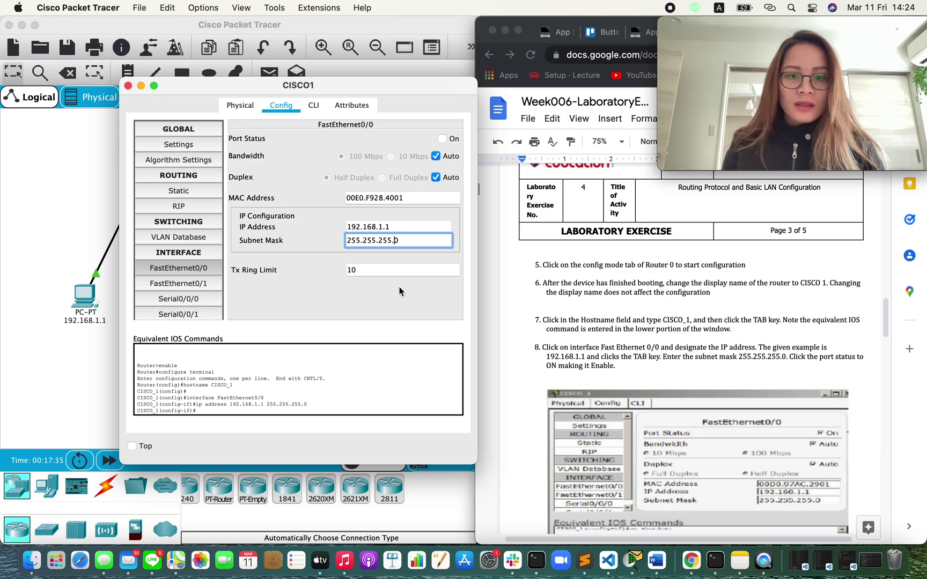
click(442, 139)
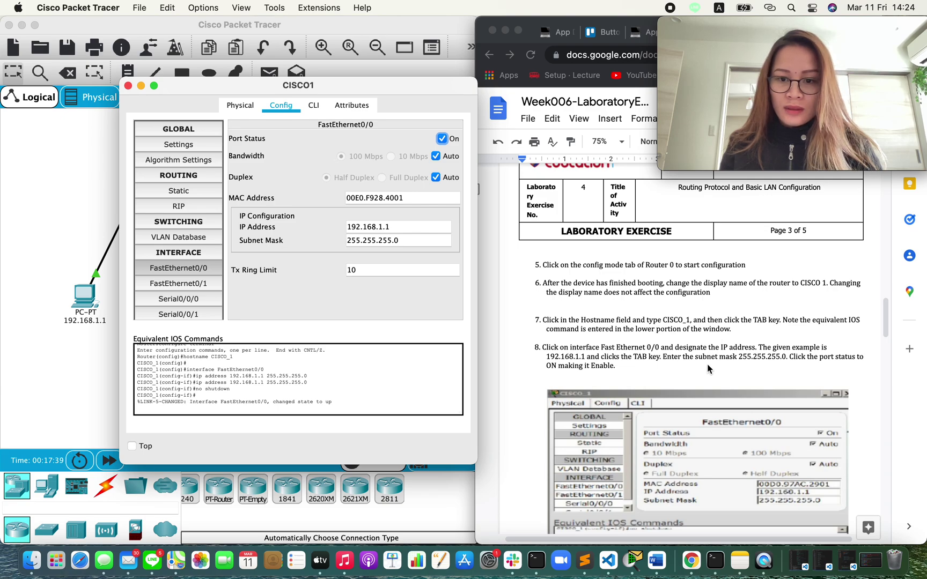
- Following procedure step 9, duplicate the CISCO1 router and place the copy to its right in the workspace
scroll(707, 363, down, 5)
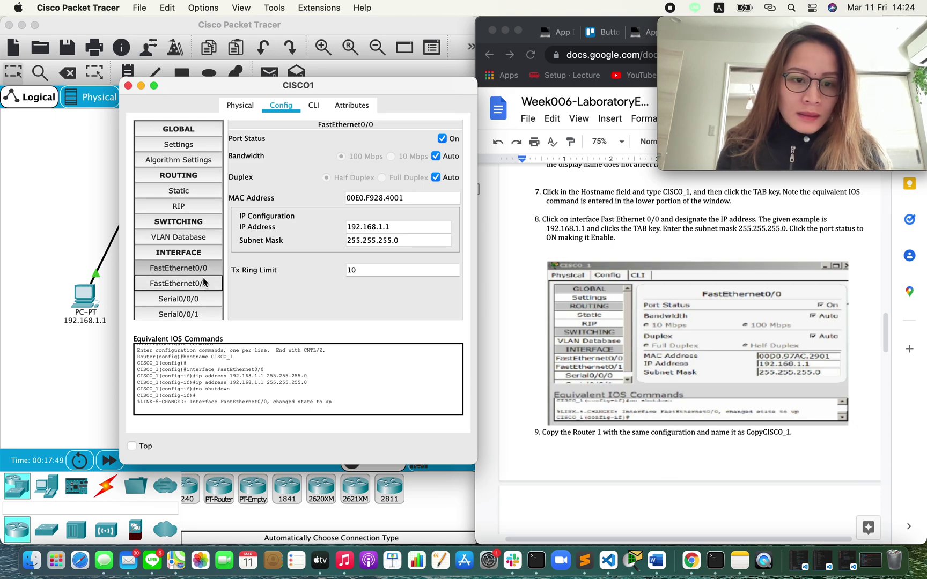
scroll(194, 284, down, 2)
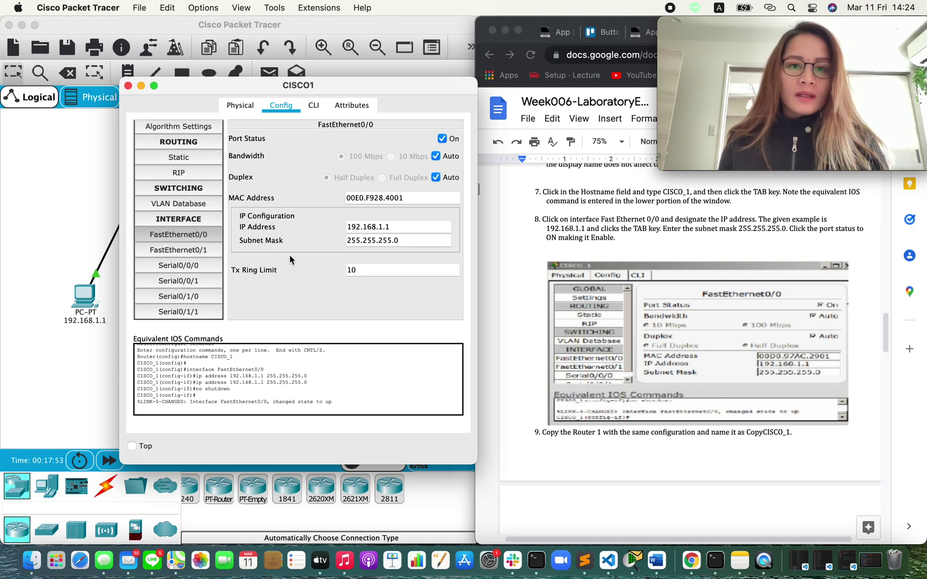
click(79, 186)
drag(273, 174, 341, 204)
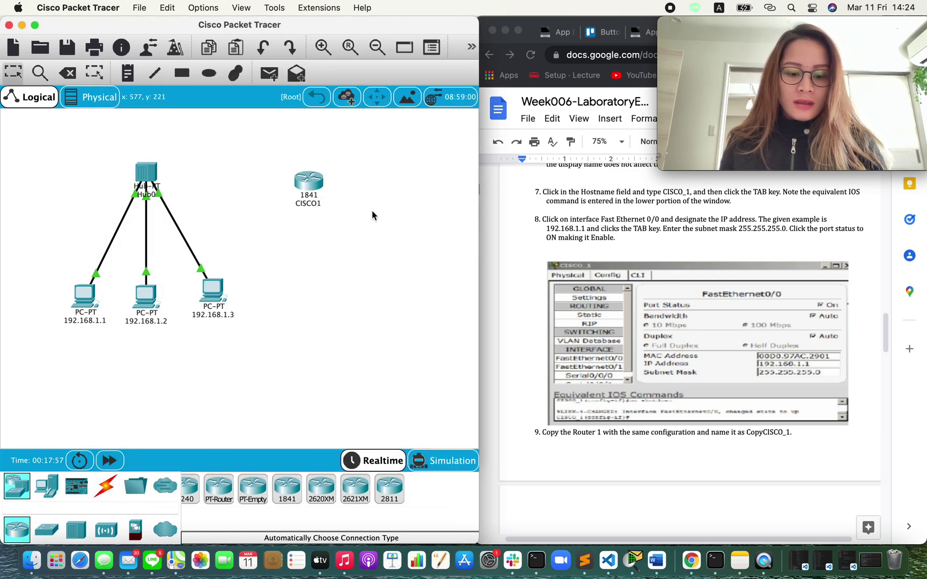
key(ctrl+c)
key(ctrl+v)
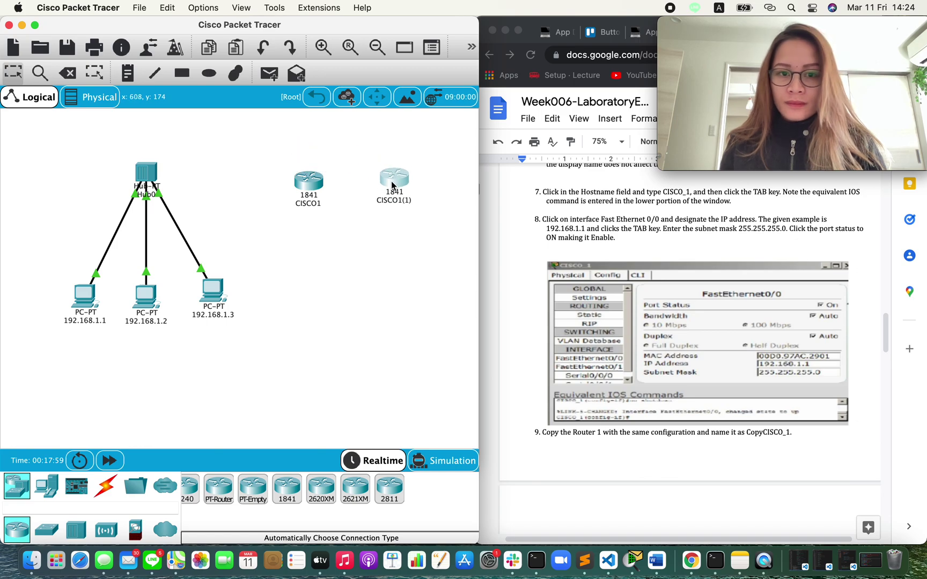
- Following procedure step 9, rename the duplicated router's label as CopyCISCO1(1)
scroll(732, 440, down, 2)
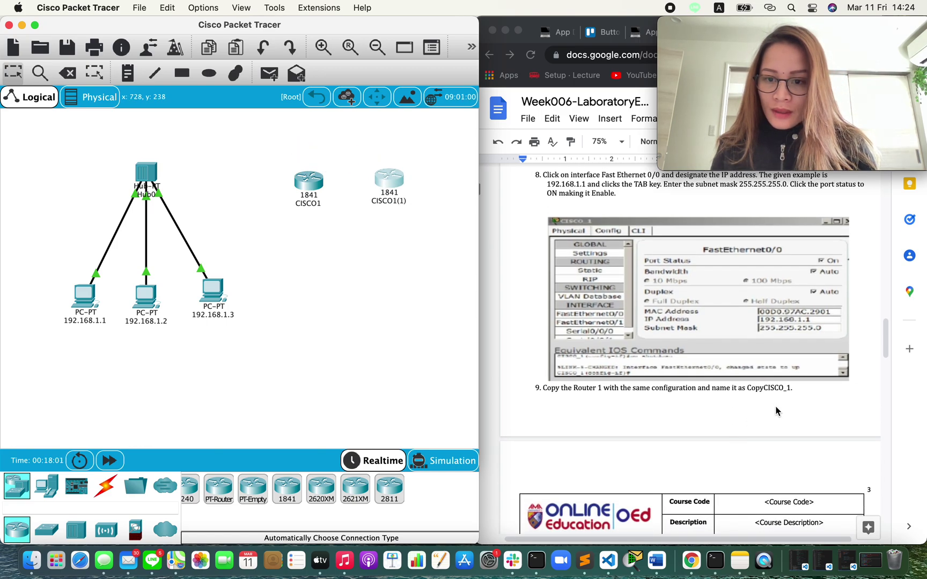
click(400, 201)
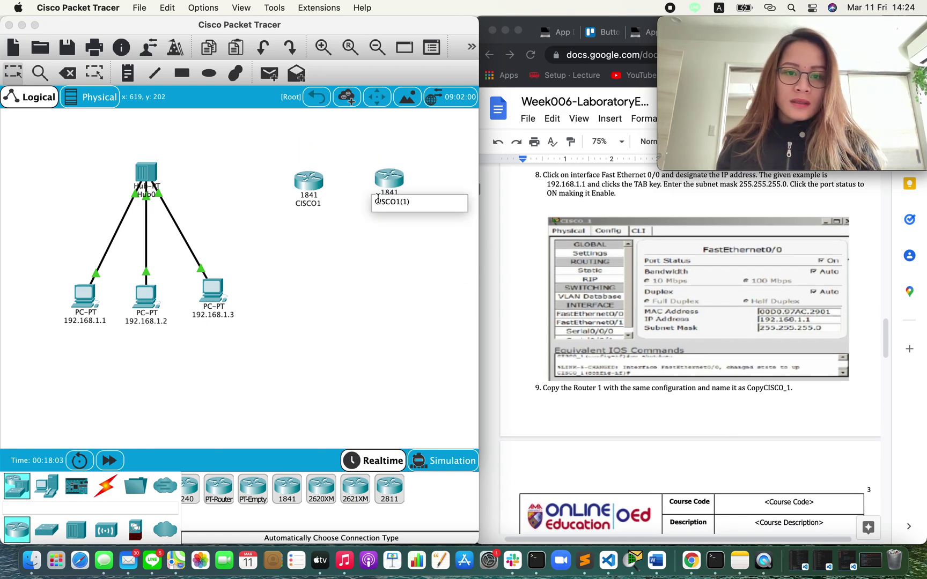
text(Copy)
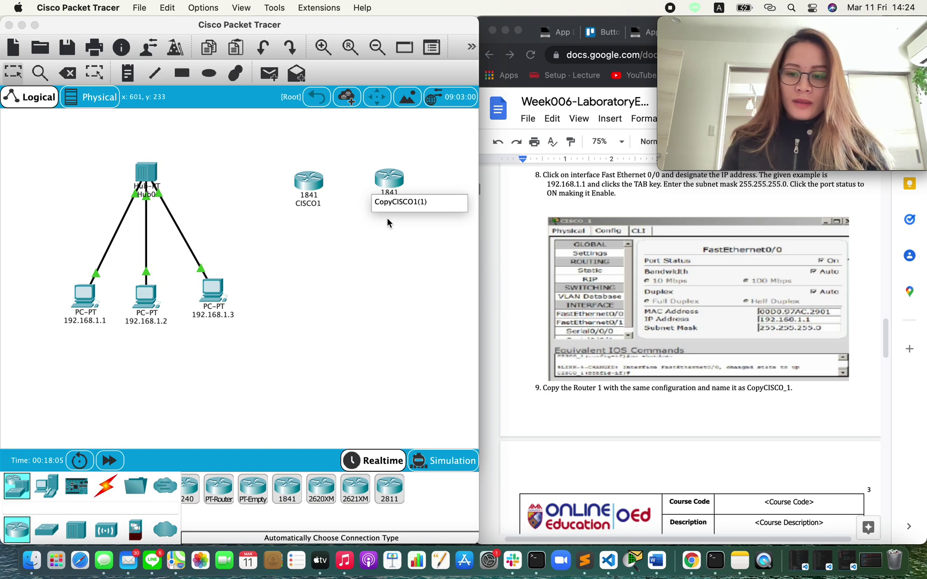
click(397, 260)
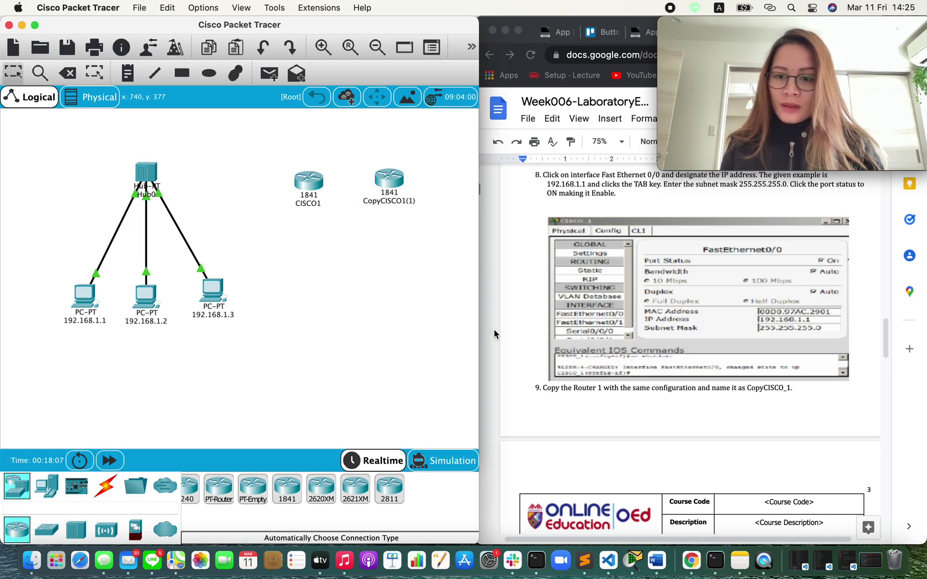
- Read procedure step 10 in the exercise and turn on the port status of Serial0/0/0 on the CISCO1 router
scroll(820, 443, down, 8)
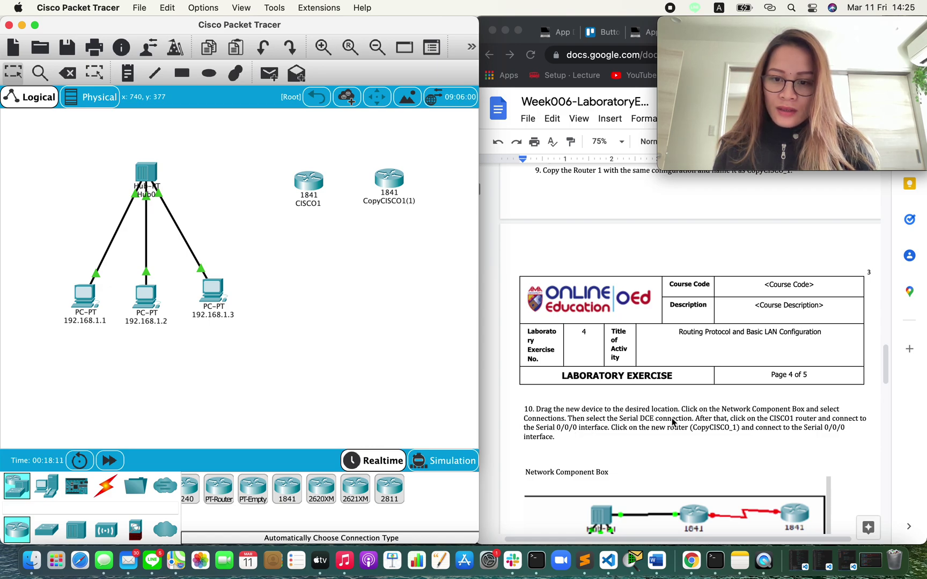
scroll(690, 422, down, 2)
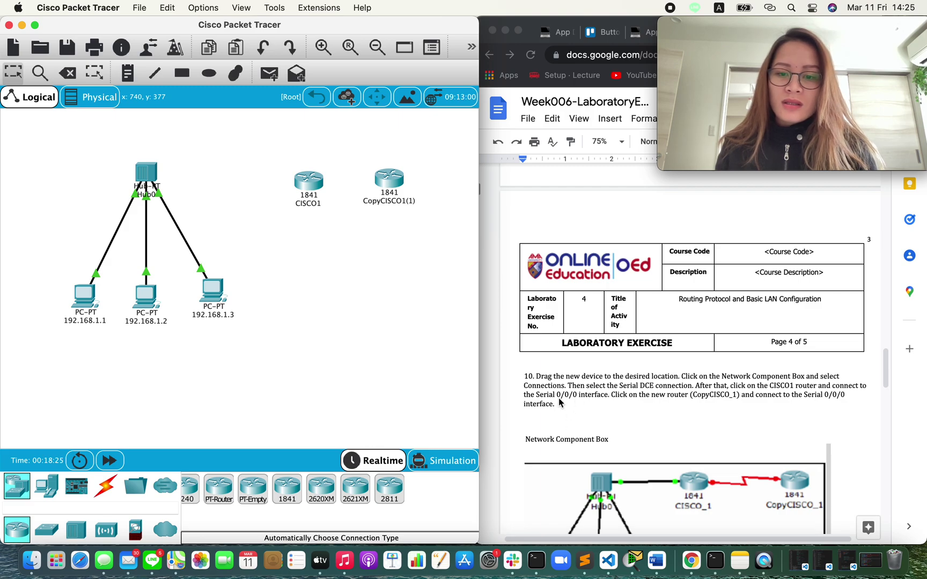
click(307, 184)
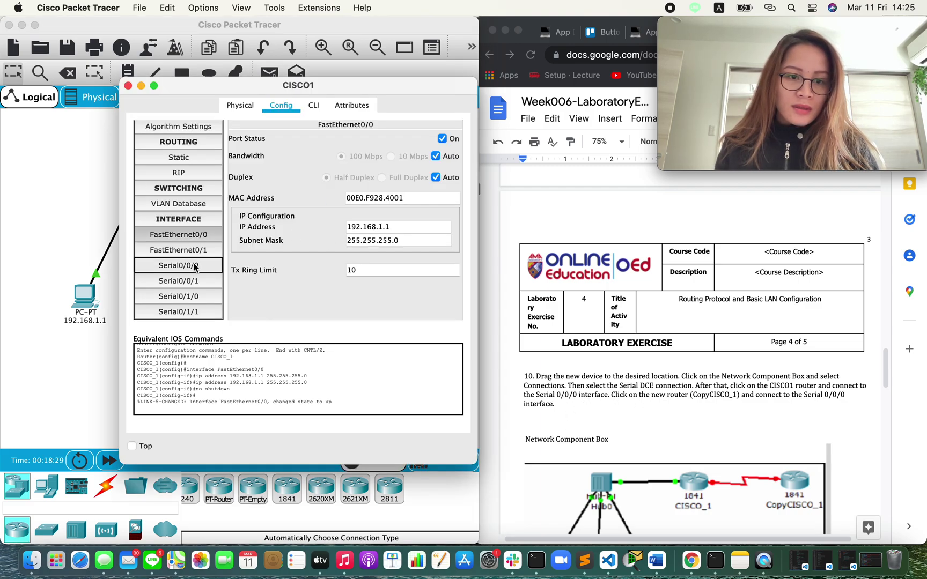
click(195, 266)
click(442, 138)
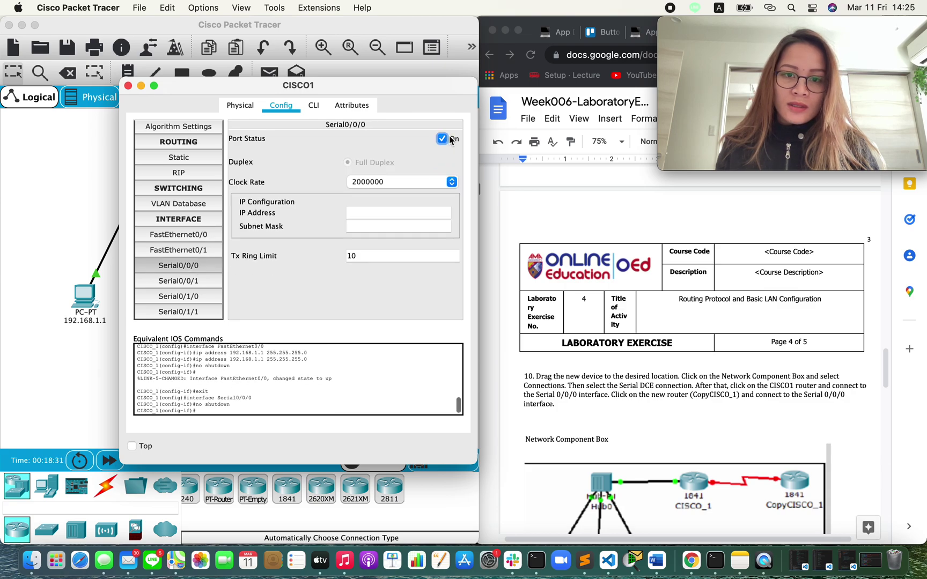
click(46, 187)
- Turn on the port status of Serial0/0/0 on the CopyCISCO1(1) router and return to the workspace
click(385, 197)
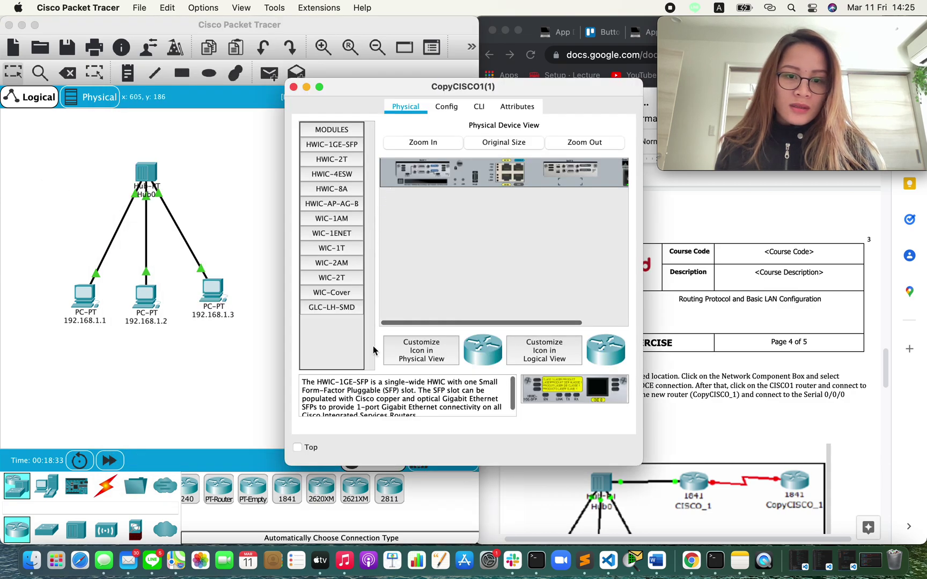
click(457, 107)
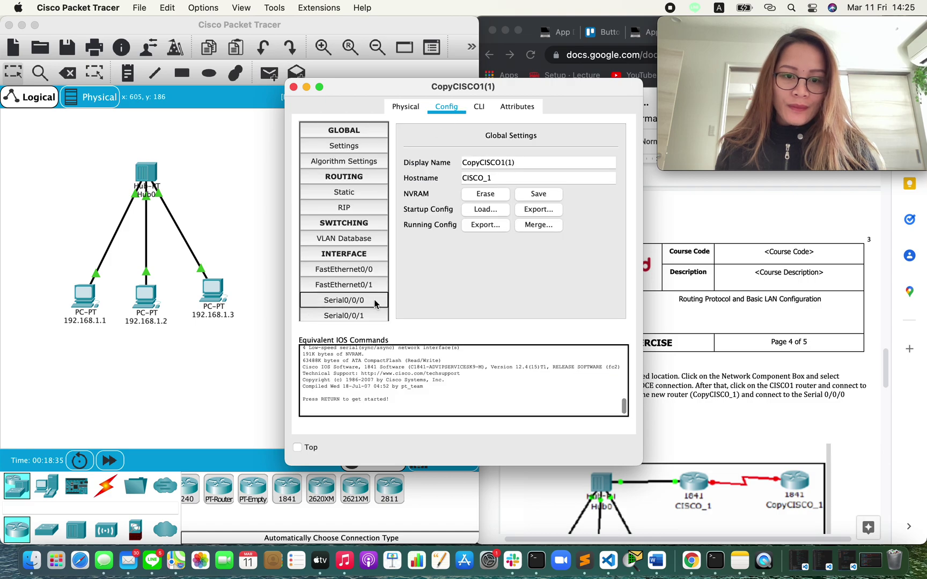
click(360, 304)
click(613, 140)
click(206, 240)
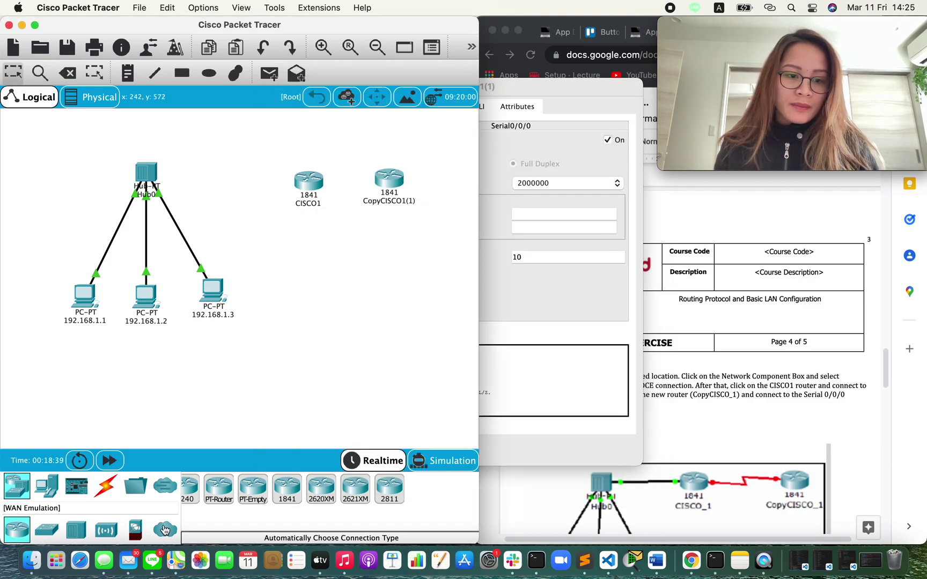
- Connect Hub0 to the CISCO1 router using the automatically chosen connection type
click(106, 486)
click(199, 489)
click(154, 173)
click(307, 180)
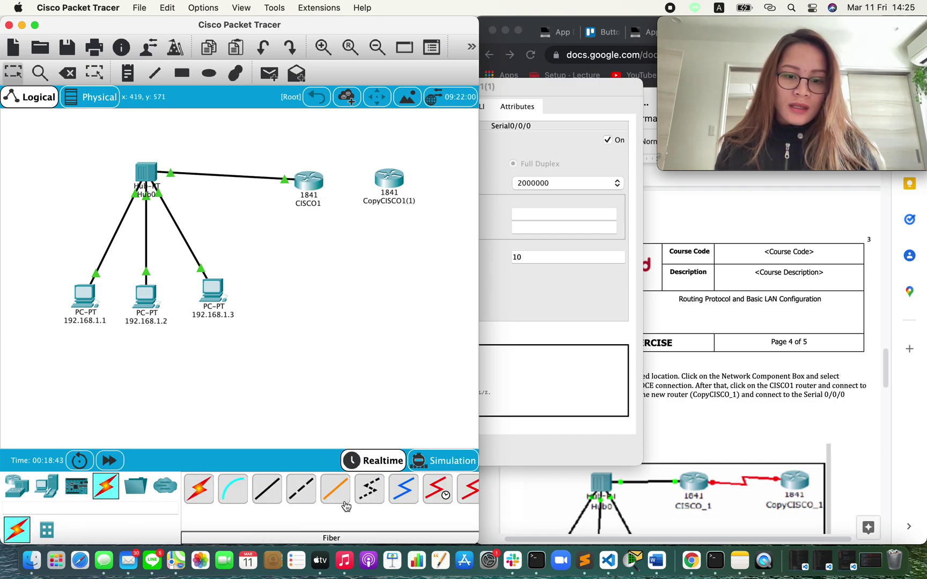
- Following procedure step 10, connect CISCO1 Serial0/0/0 to CopyCISCO1(1) Serial0/0/0 with a Serial DCE cable
click(710, 436)
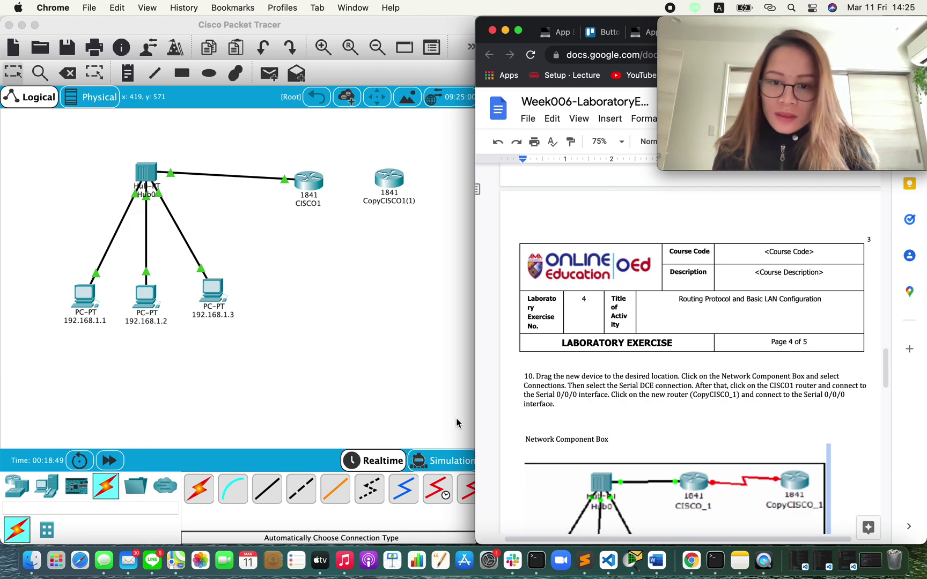
scroll(742, 427, down, 1)
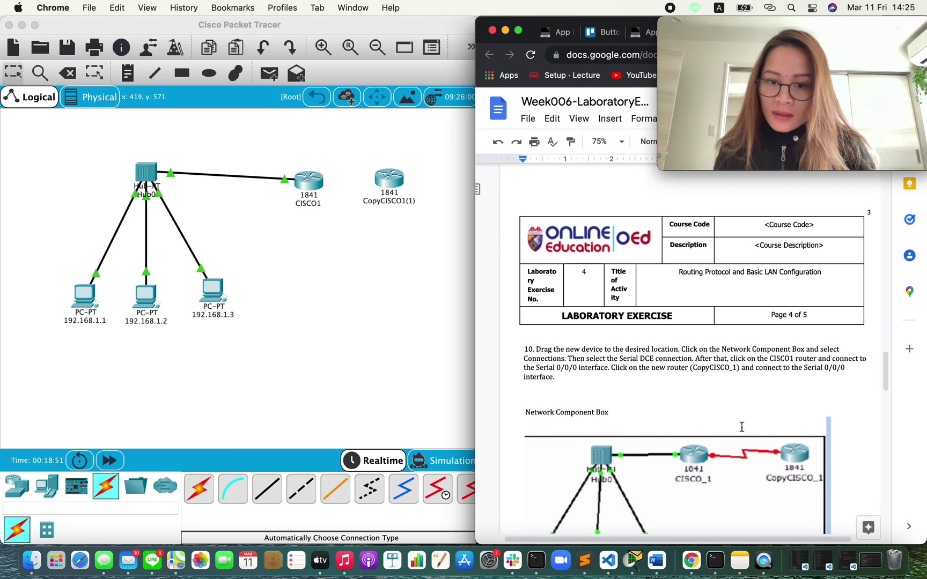
scroll(742, 427, down, 1)
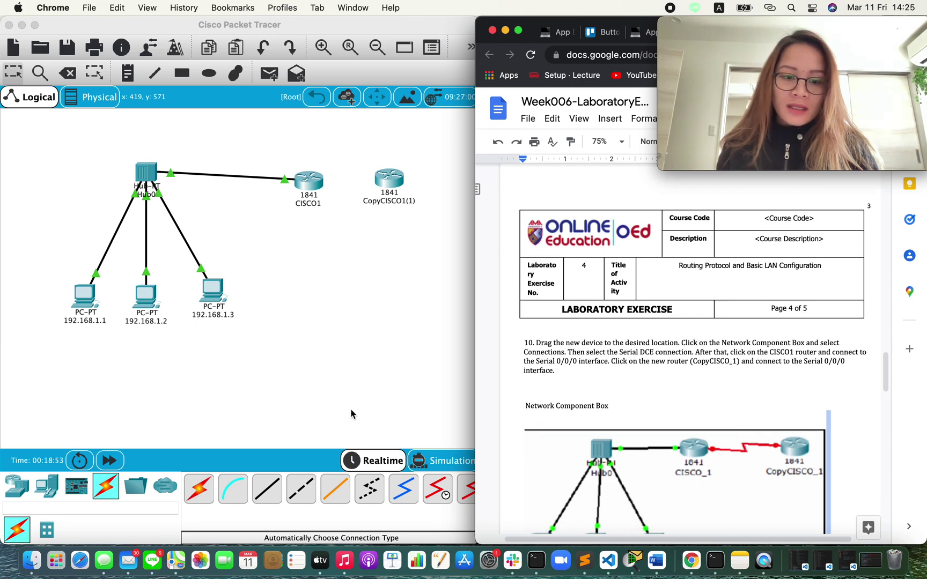
scroll(414, 495, right, 2)
click(384, 489)
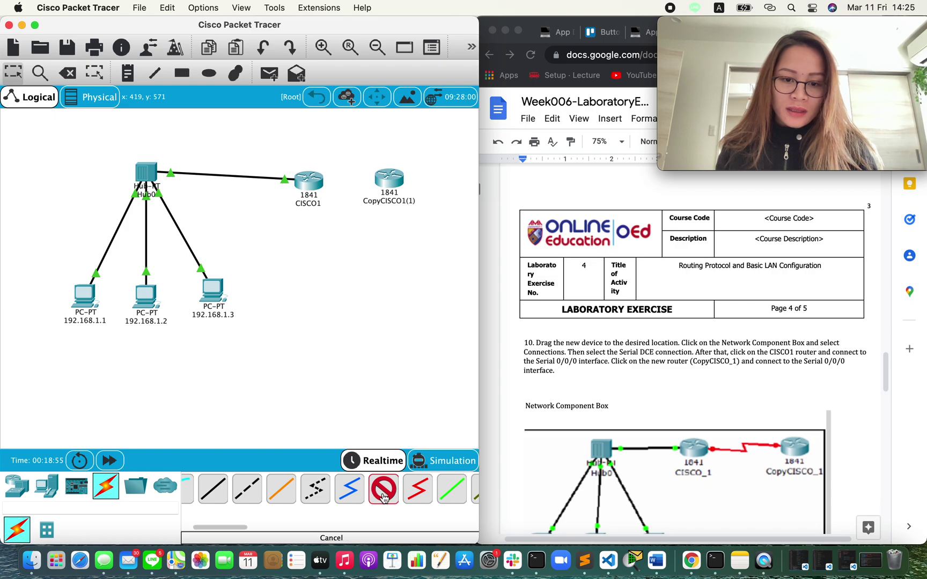
click(384, 489)
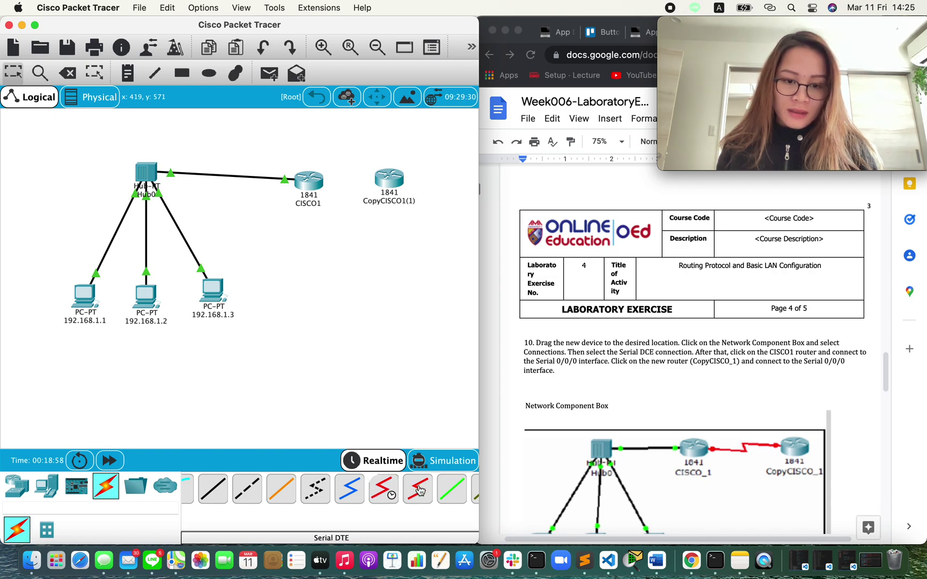
click(383, 489)
click(313, 184)
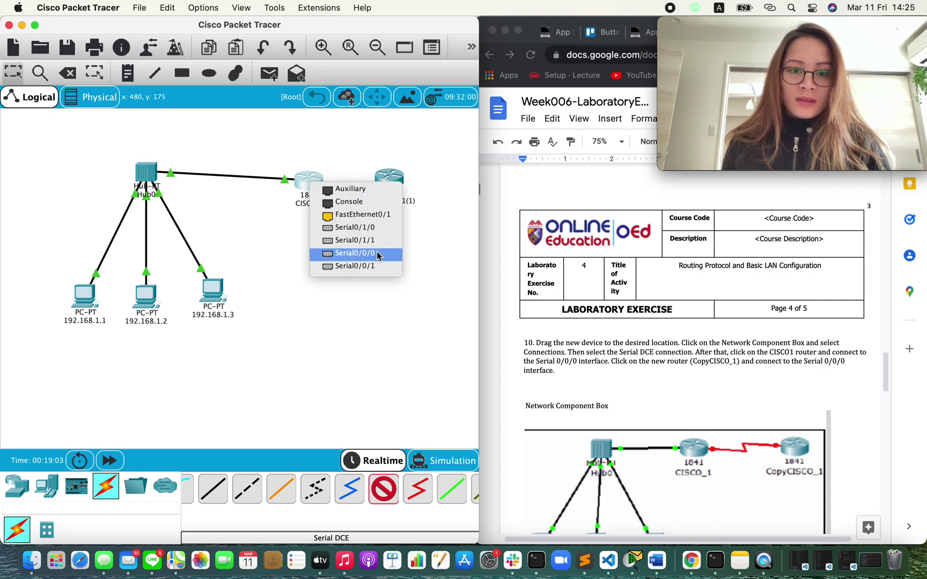
click(354, 253)
click(393, 177)
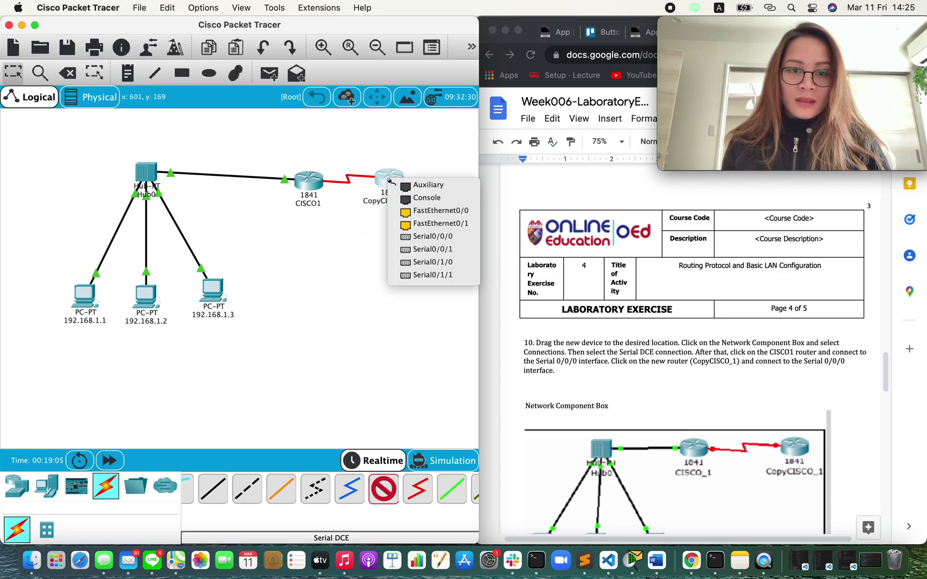
click(432, 242)
- Look over the connected topology and the CISCO1 router's Serial0/0/0 settings, and close its configuration window
scroll(320, 220, down, 3)
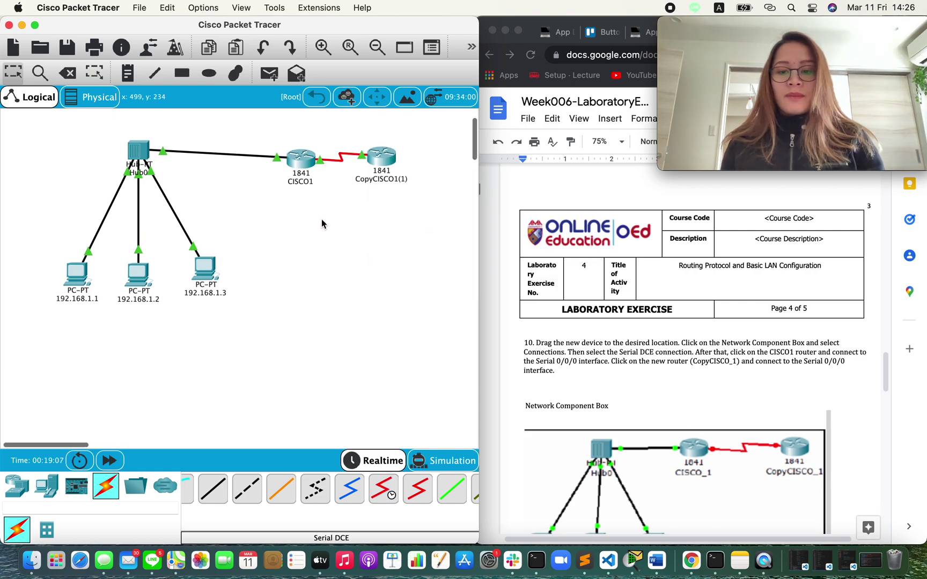
scroll(324, 246, up, 5)
click(308, 198)
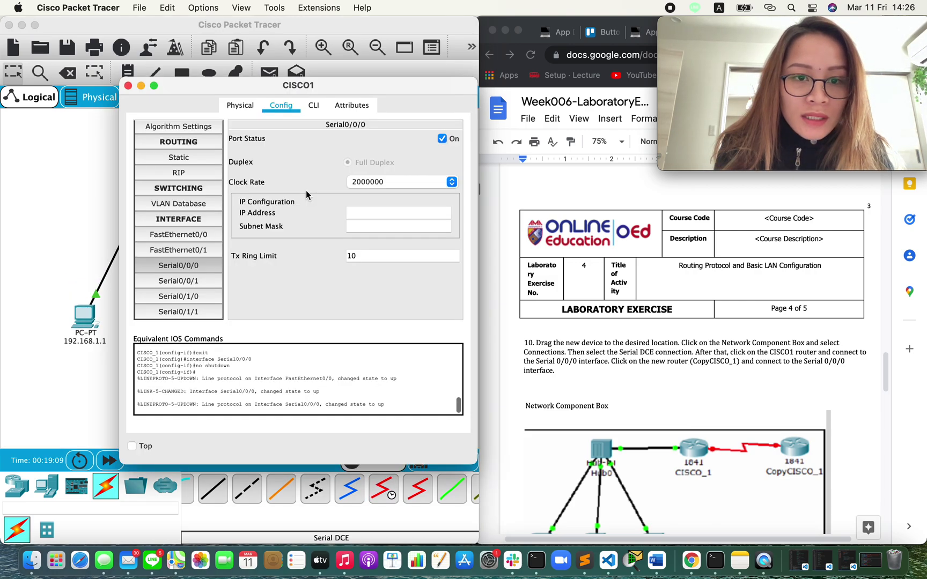
click(127, 87)
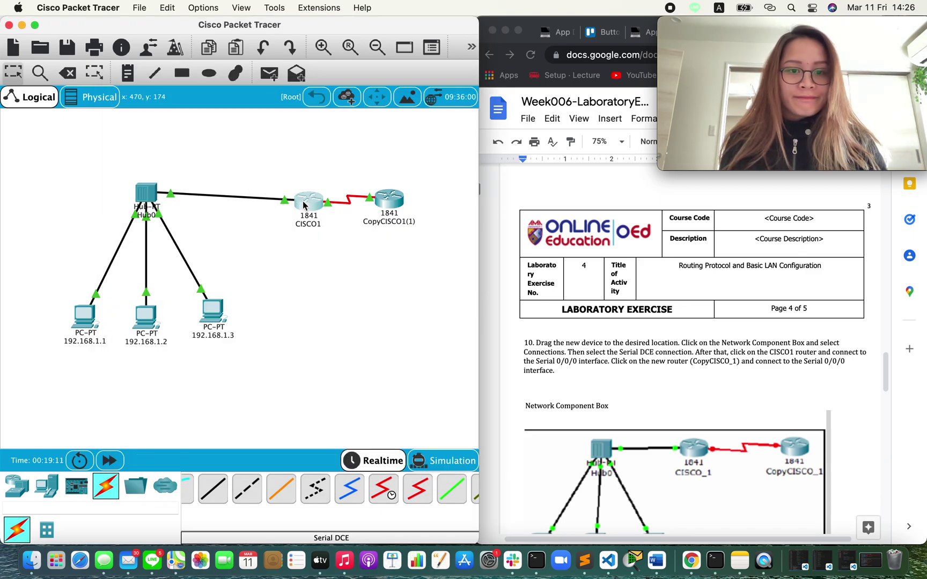
- Compare the topology with the exercise's diagram and connection indication, and read the questions and answers on routing and routers
scroll(537, 386, down, 5)
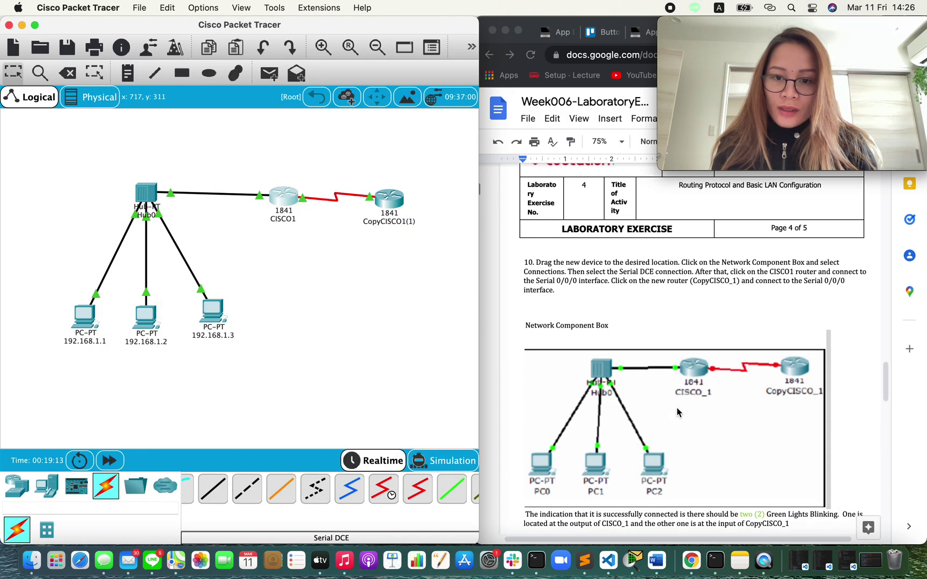
scroll(677, 413, down, 2)
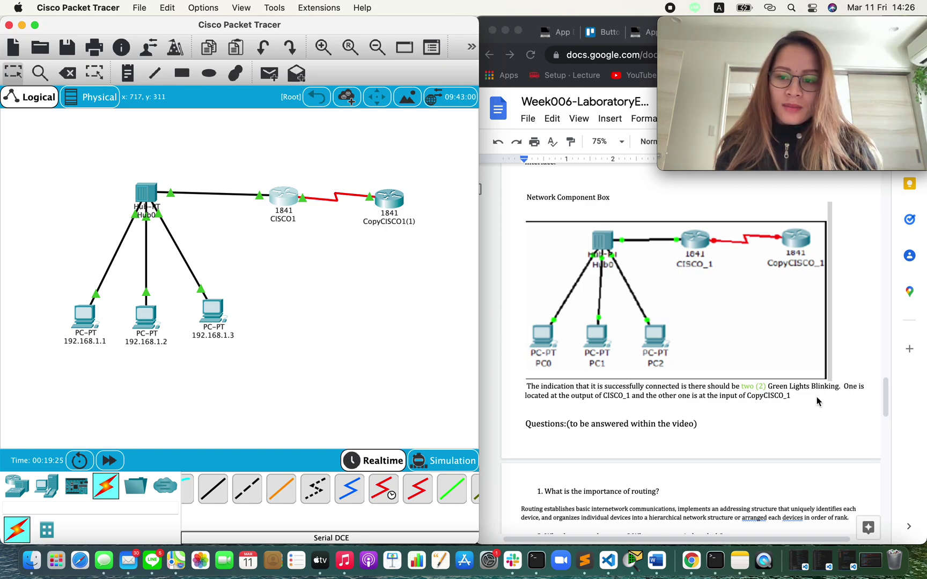
scroll(817, 402, down, 1)
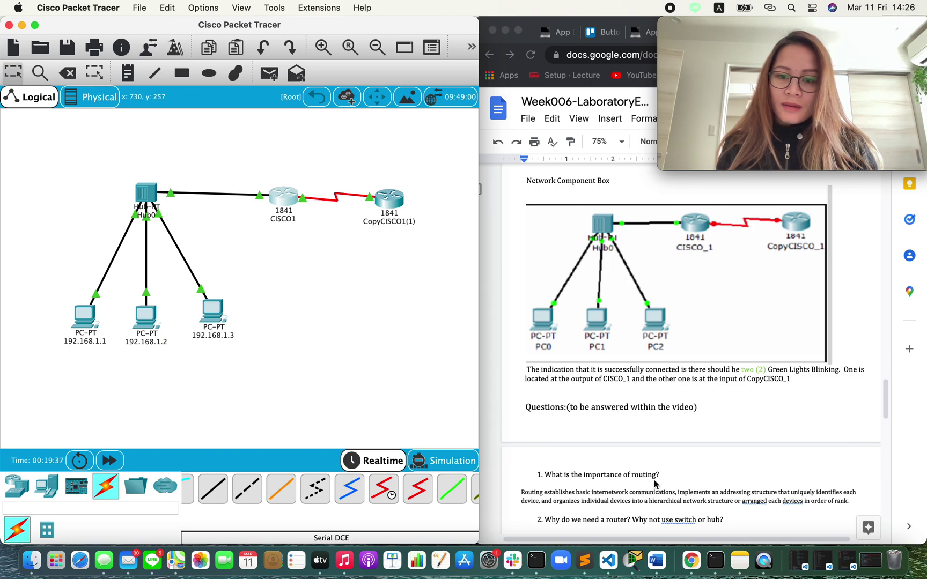
scroll(655, 485, down, 5)
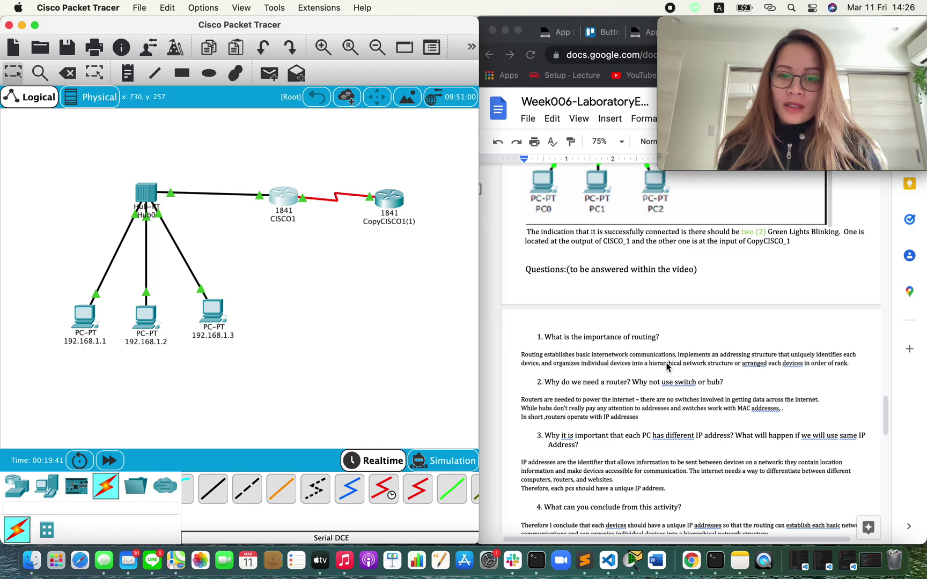
scroll(668, 366, down, 1)
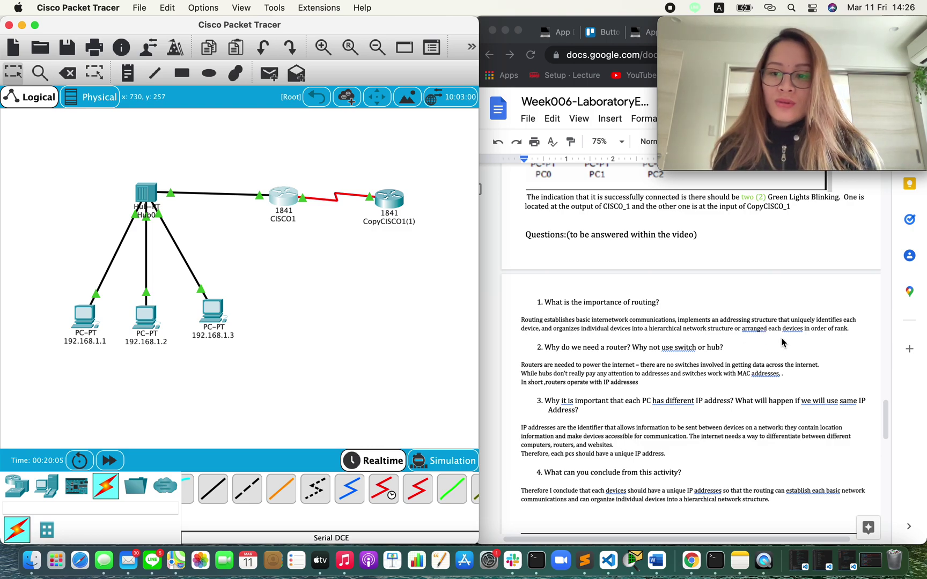
scroll(781, 342, down, 1)
scroll(782, 342, down, 3)
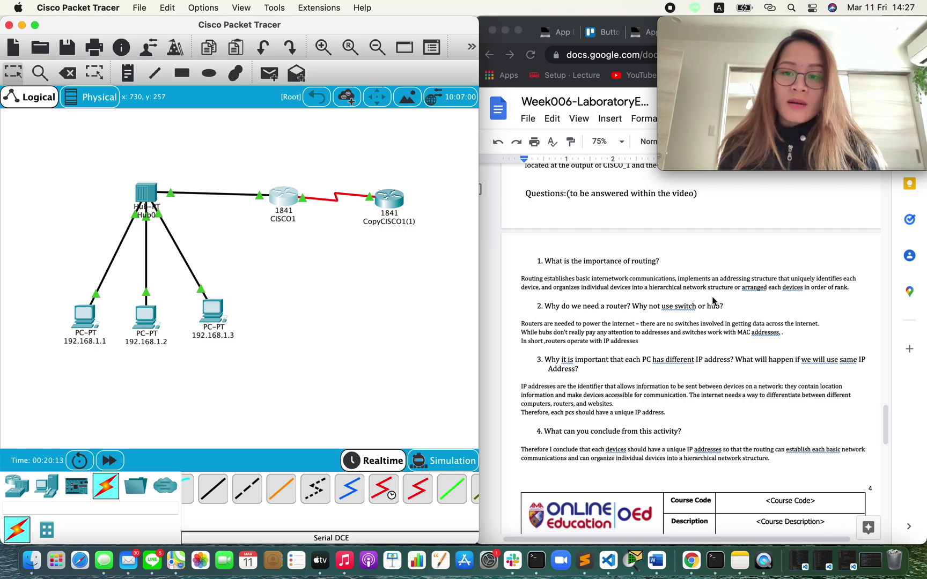
scroll(711, 322, down, 3)
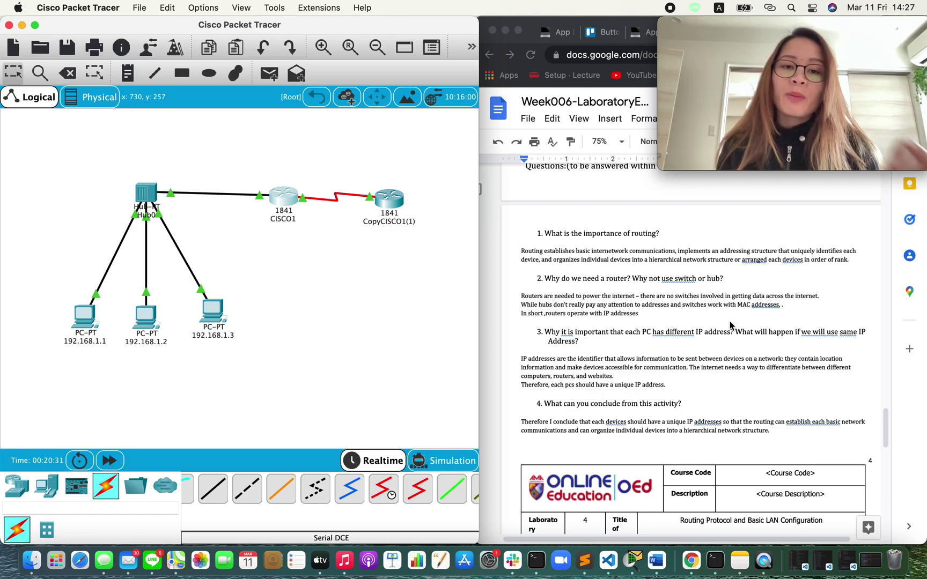
click(518, 30)
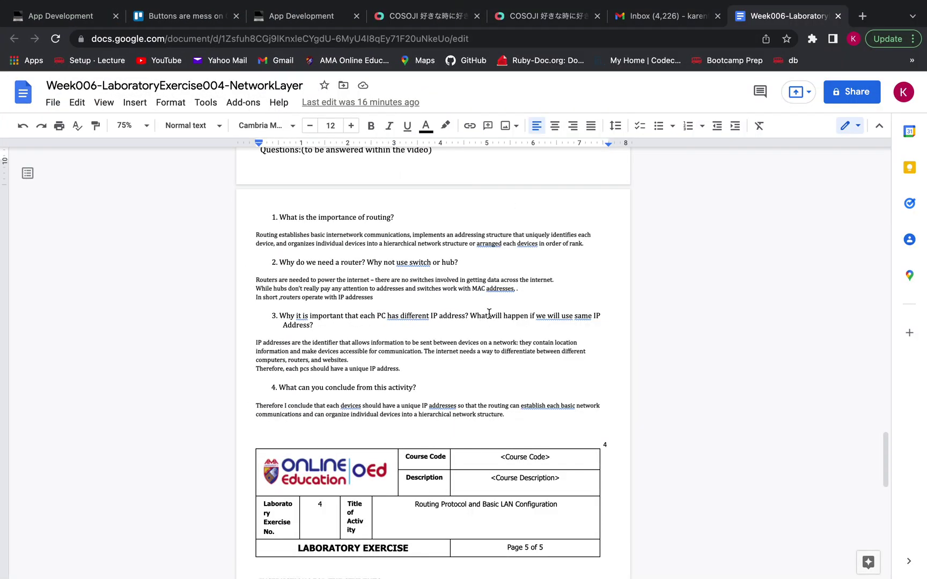
key(ctrl+Left)
key(ctrl+Right)
click(43, 25)
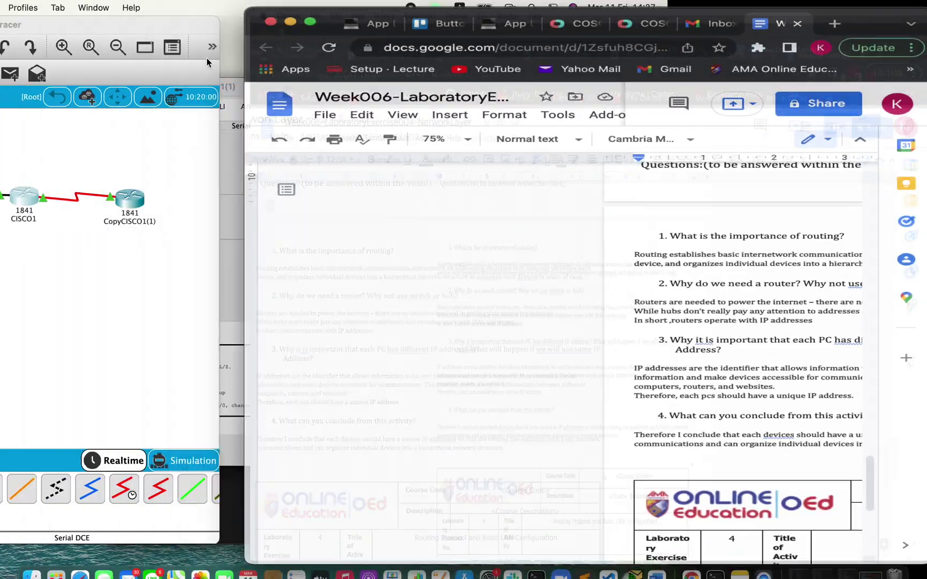
- Read the exercise's questions 3 and 4 with their answers on unique IP addresses and the activity's conclusion
scroll(637, 350, down, 1)
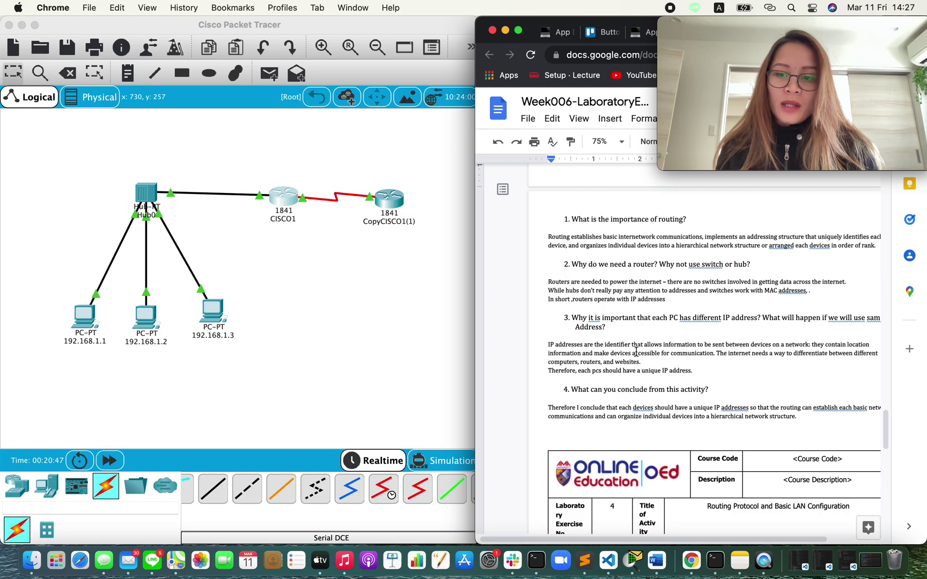
scroll(603, 320, right, 1)
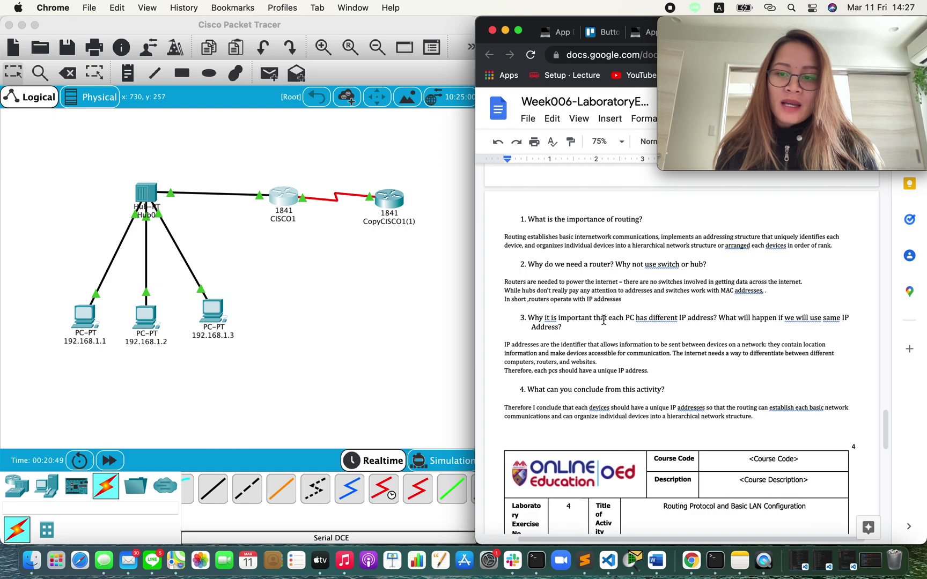
scroll(604, 320, down, 1)
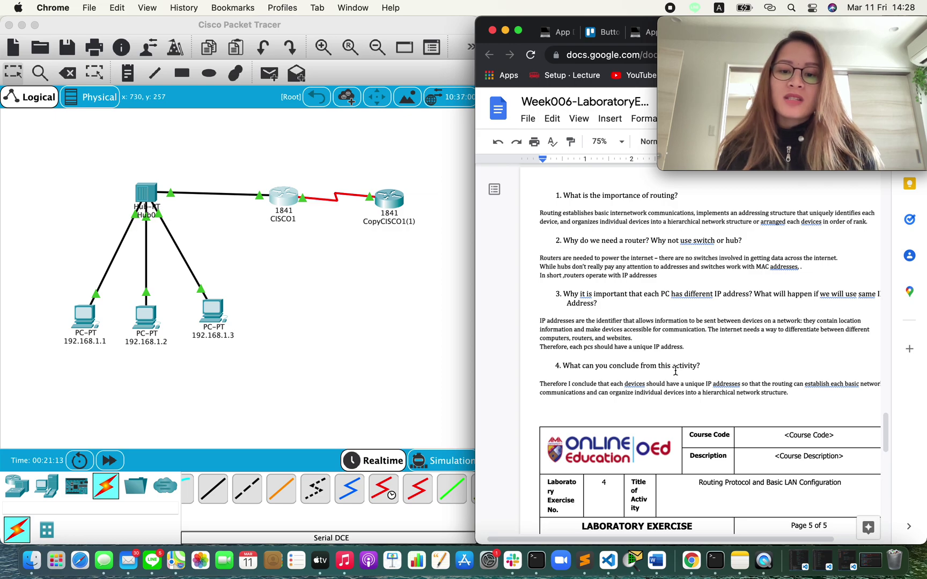
scroll(676, 371, down, 1)
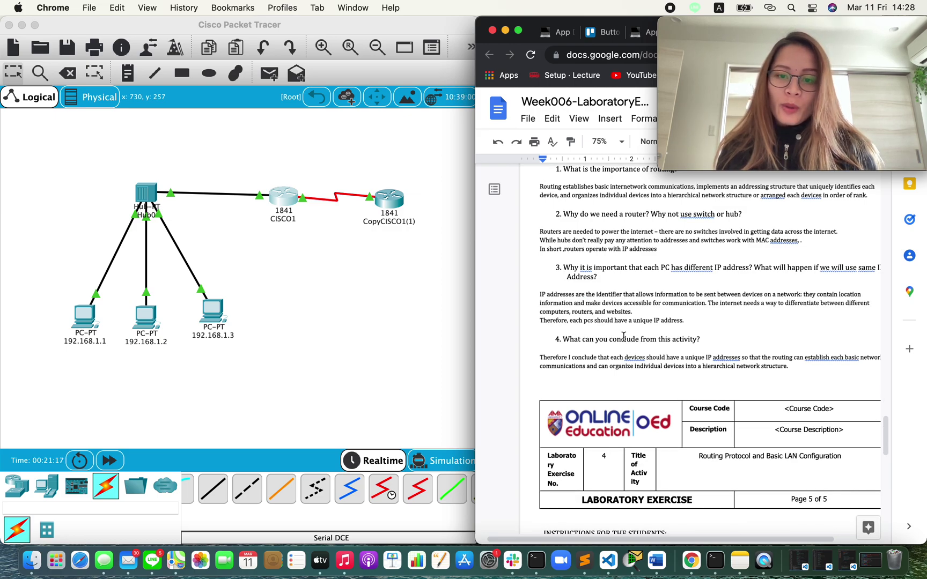
scroll(702, 346, down, 2)
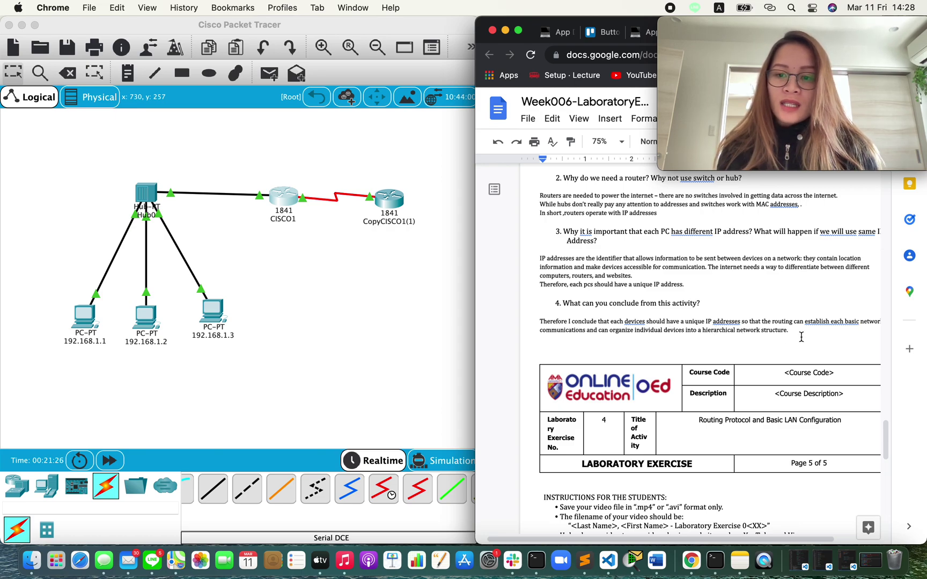
scroll(830, 333, right, 2)
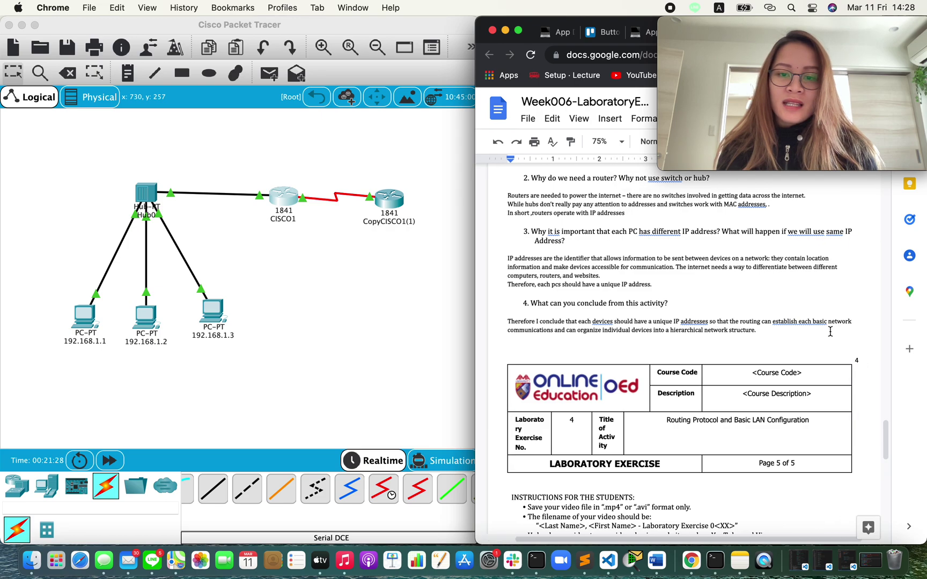